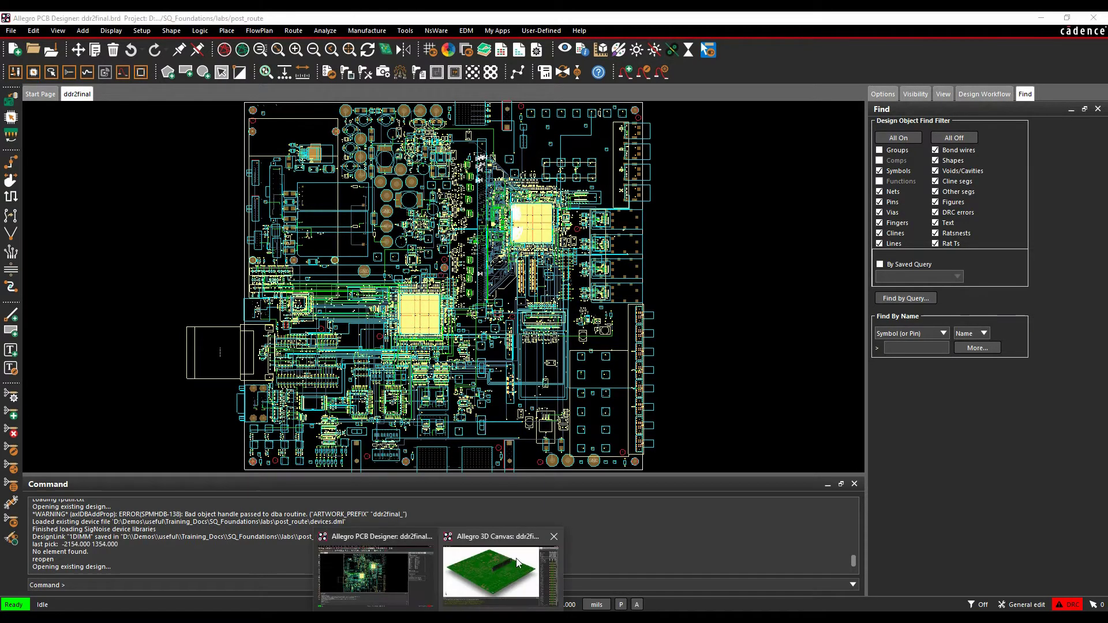
In 3D Canvas, zoom and rotate the ddr2final board to inspect the DIMM connector's side
left_click(496, 557)
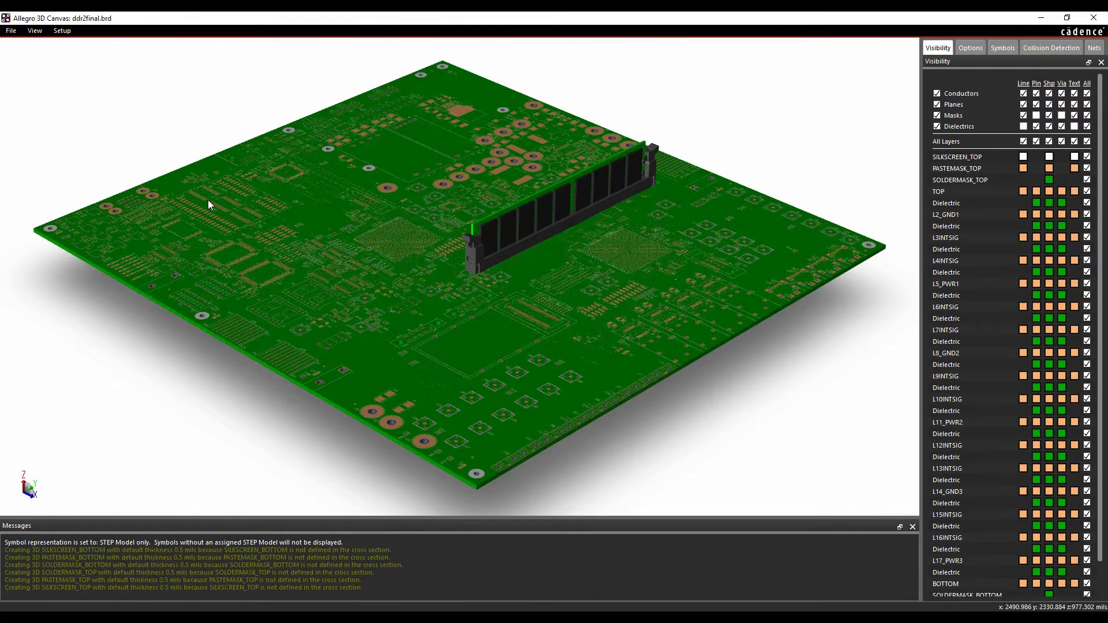
scroll(584, 304, "up", 3)
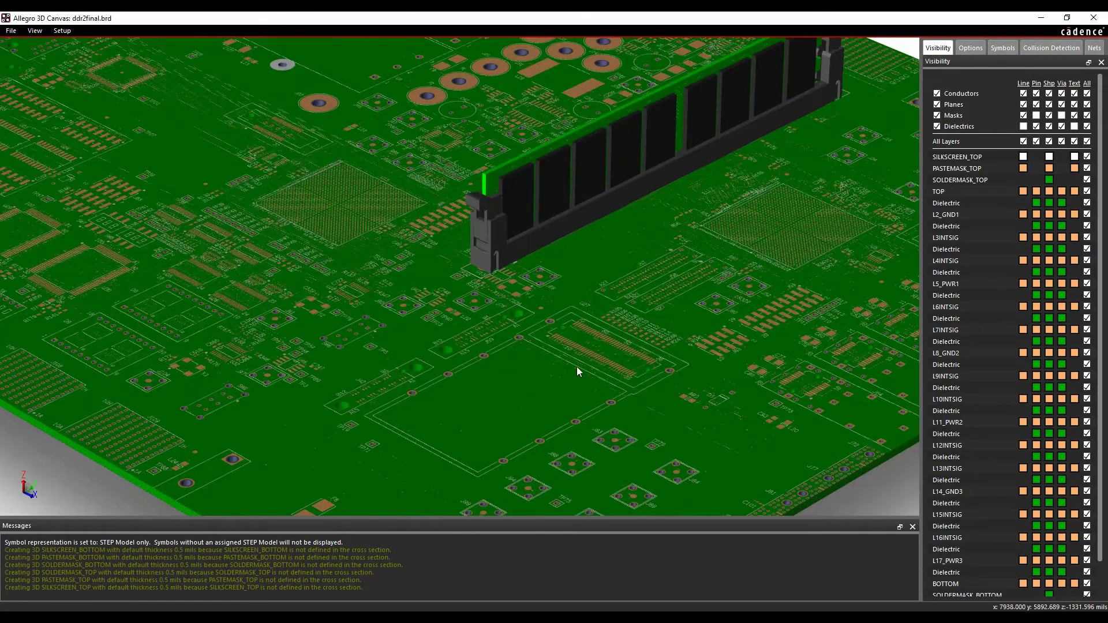
left_click_drag(558, 428, 309, 442)
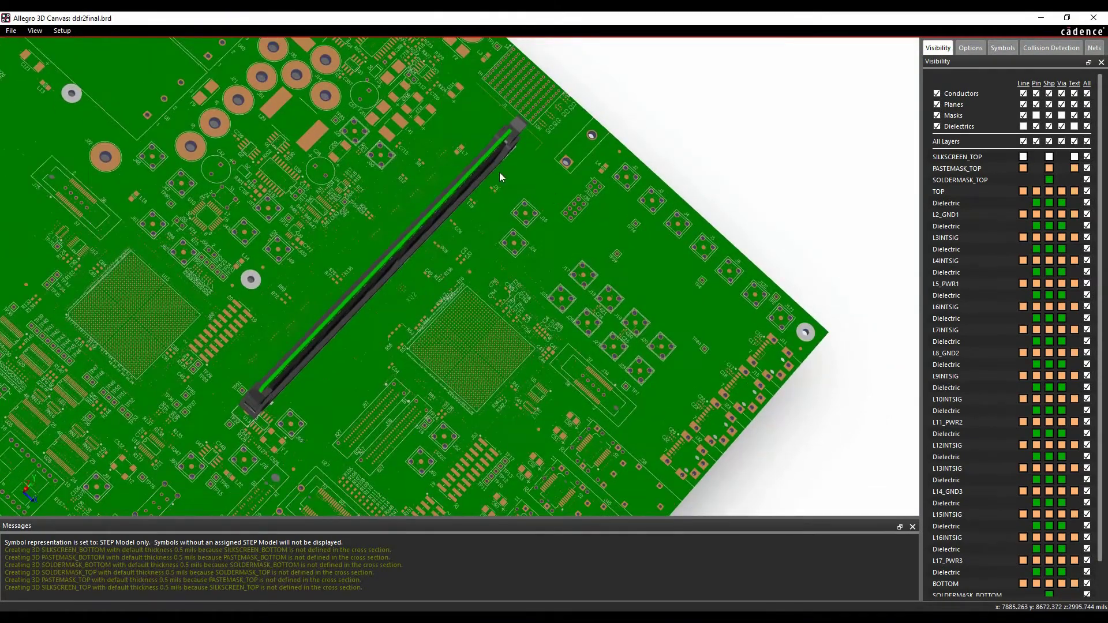
left_click_drag(477, 366, 414, 198)
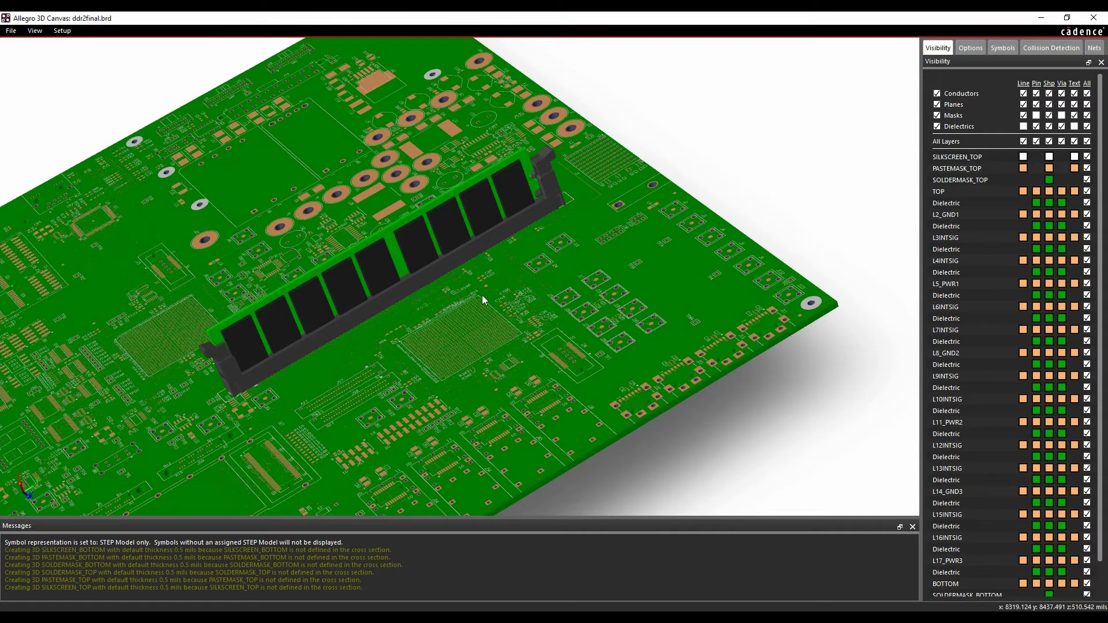
Close 3D Canvas and open the SI Model Browser from the Analyze menu
left_click(1094, 18)
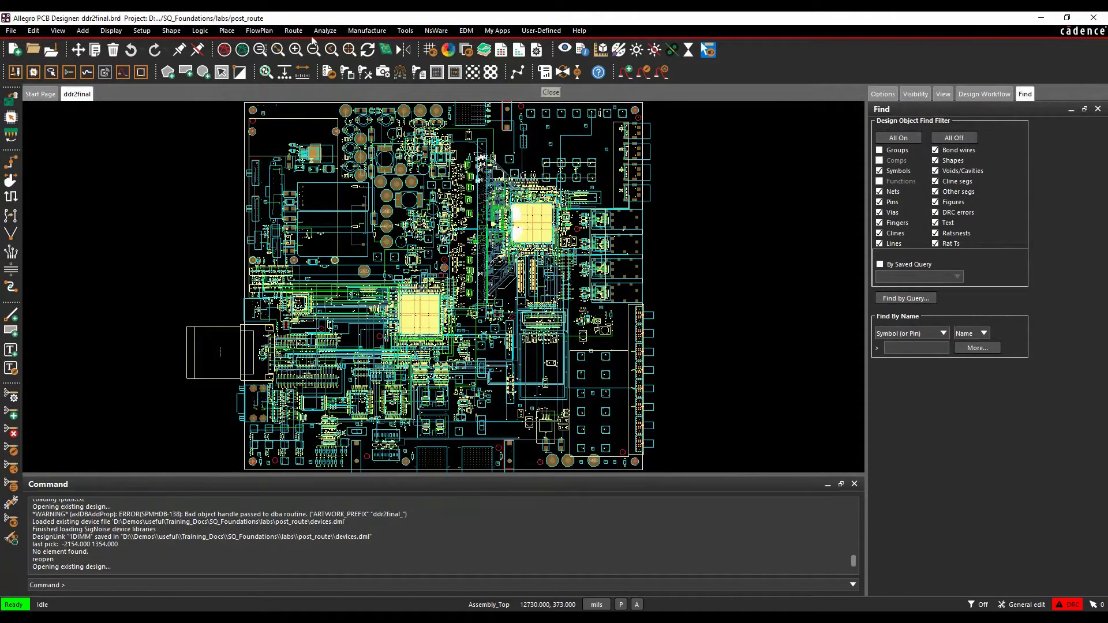
left_click(321, 31)
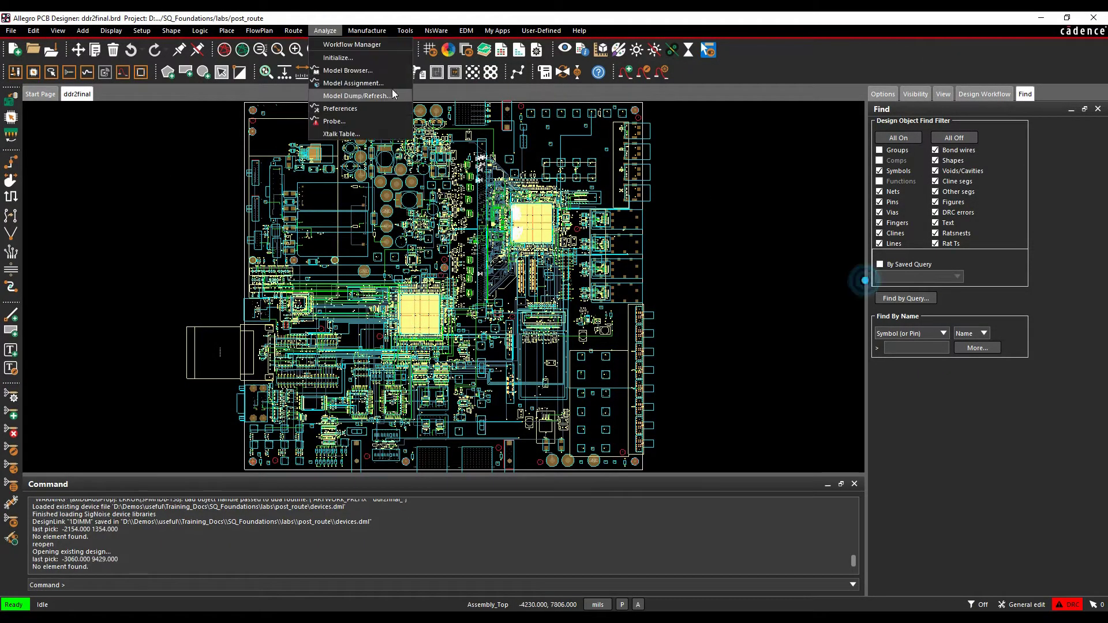
left_click(351, 73)
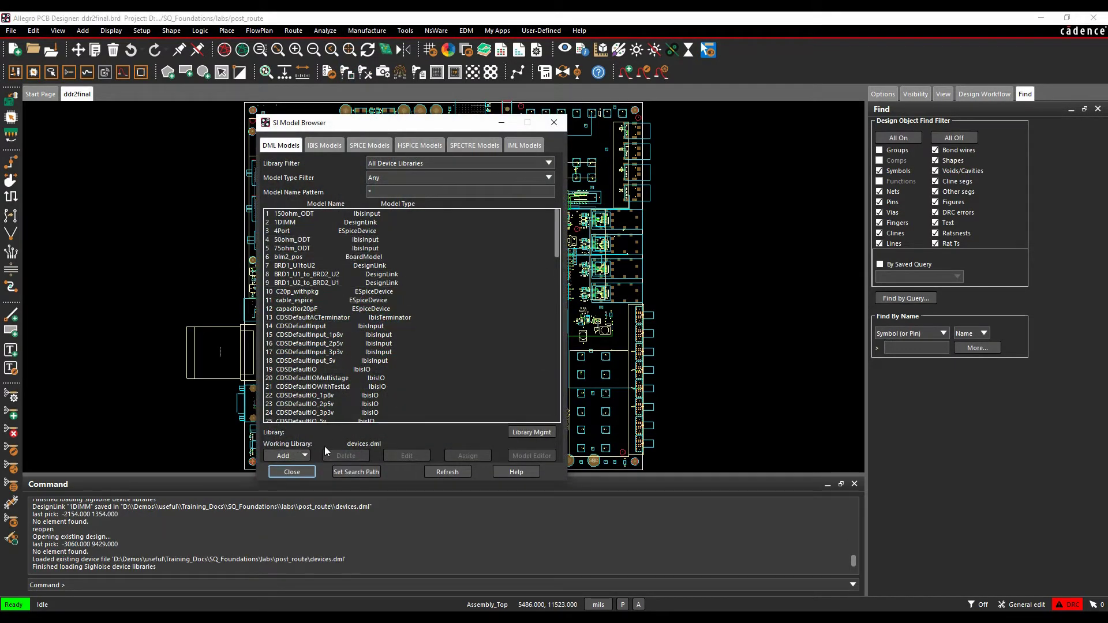
Add a DesignLink model named 1dimm and edit its system configuration
left_click(305, 455)
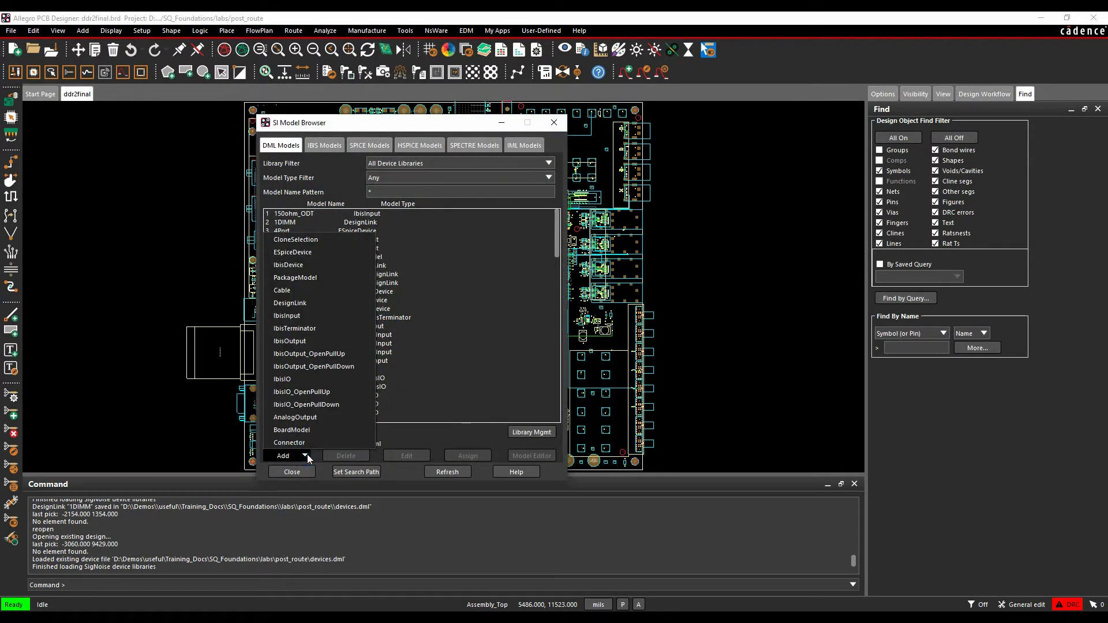
left_click(296, 302)
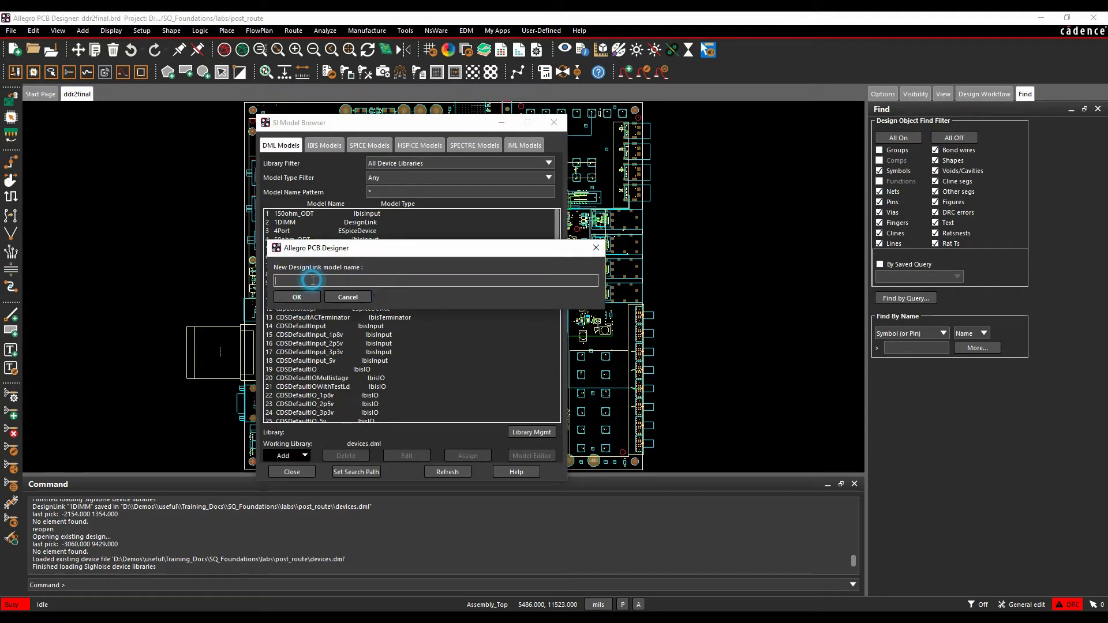
type("1dimm")
left_click(296, 297)
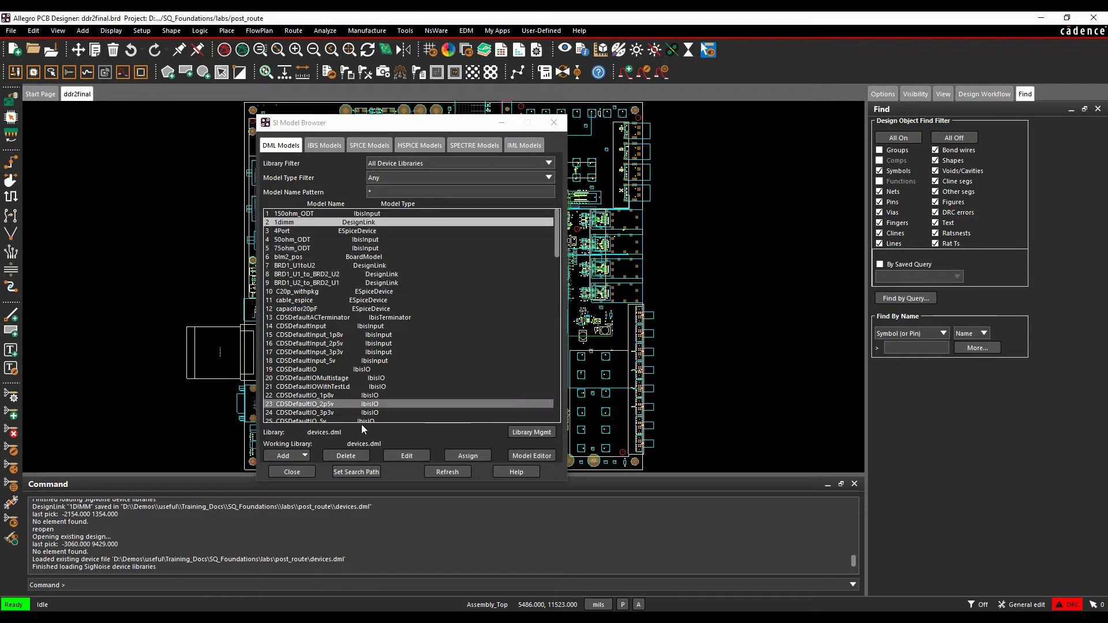
left_click(402, 456)
Add ddr2final.brd to the configuration as the design named MBOARD
left_click_drag(327, 182, 451, 153)
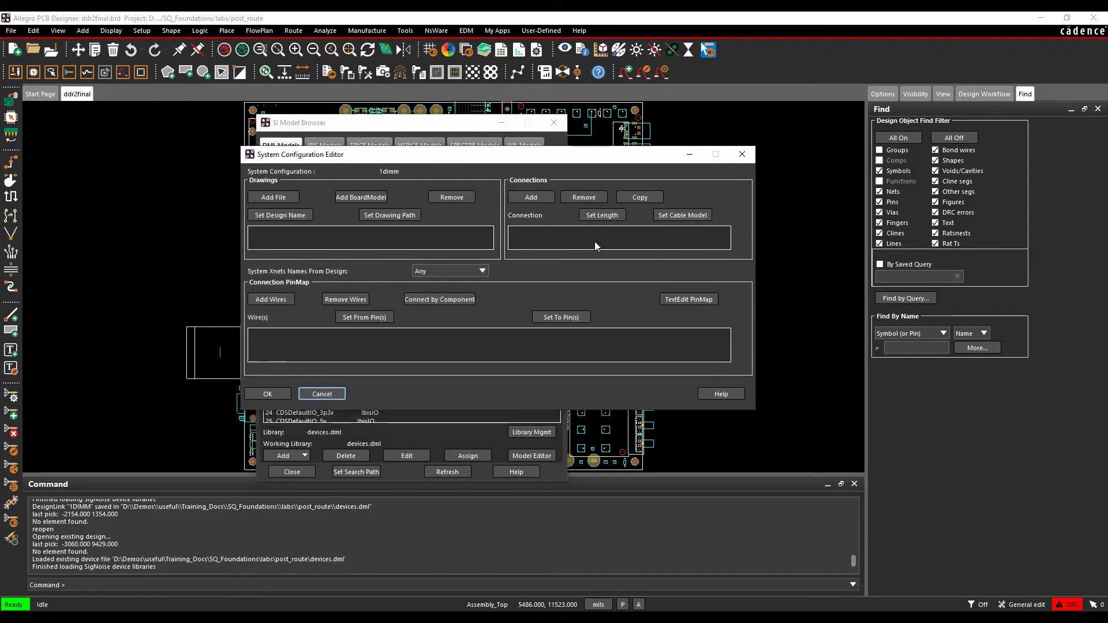
left_click(284, 199)
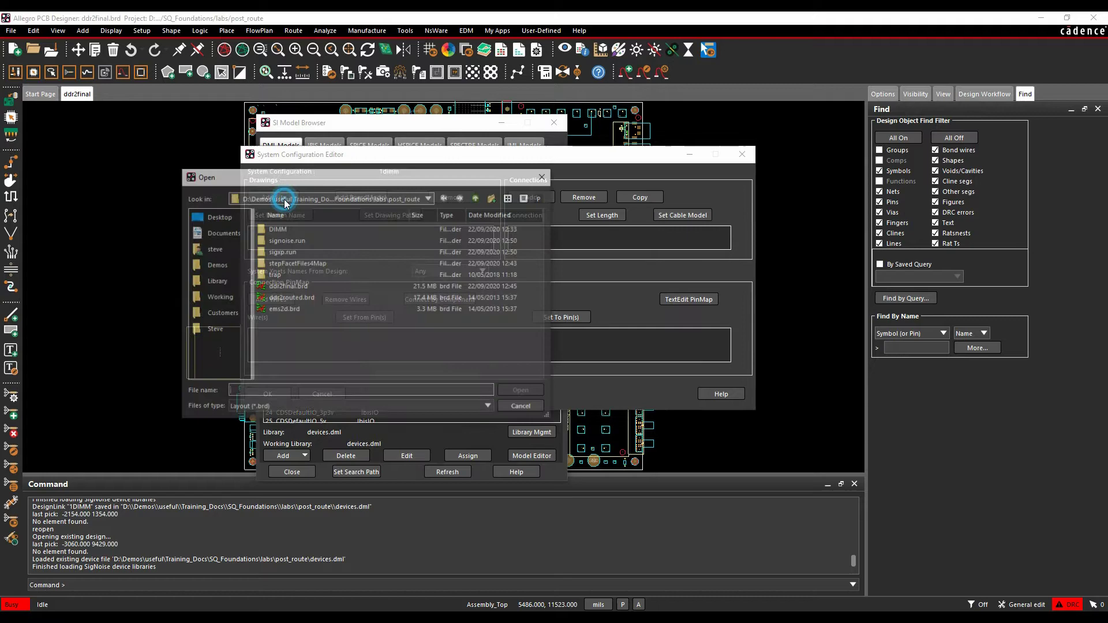
double_click(279, 287)
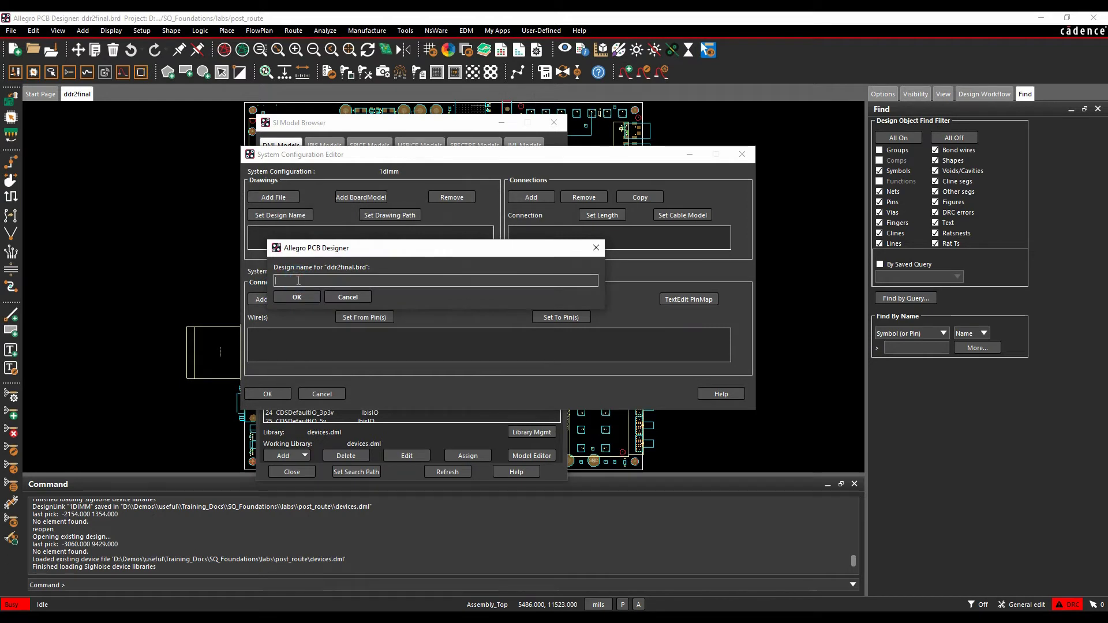
type("MBOARD")
left_click(295, 297)
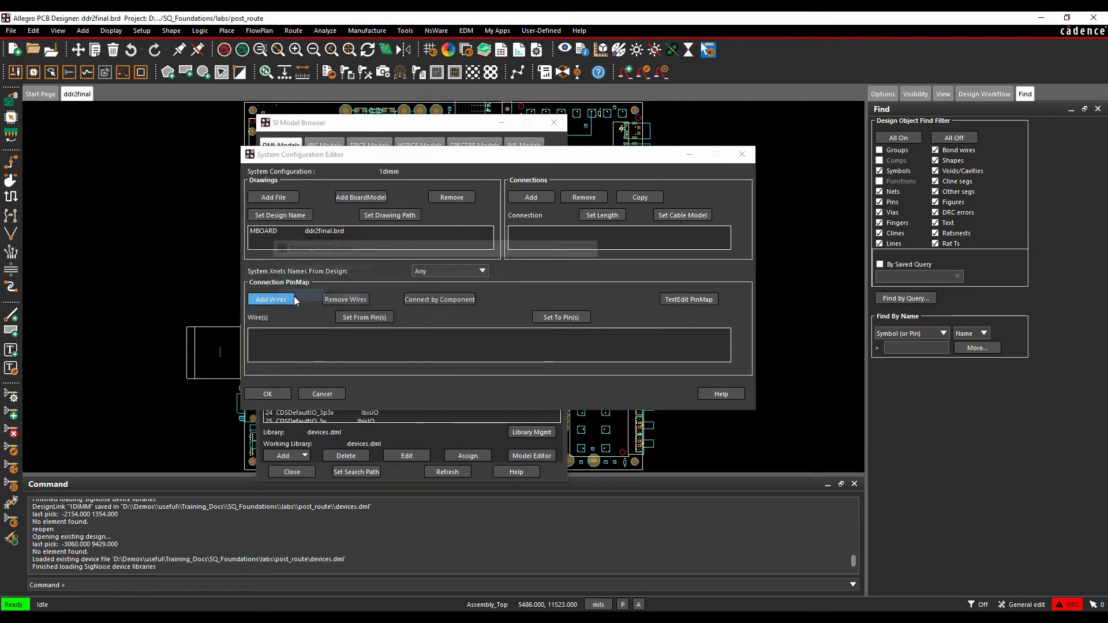
Add DIMM/ddr2_module.brd as the design named DIMM
left_click(274, 199)
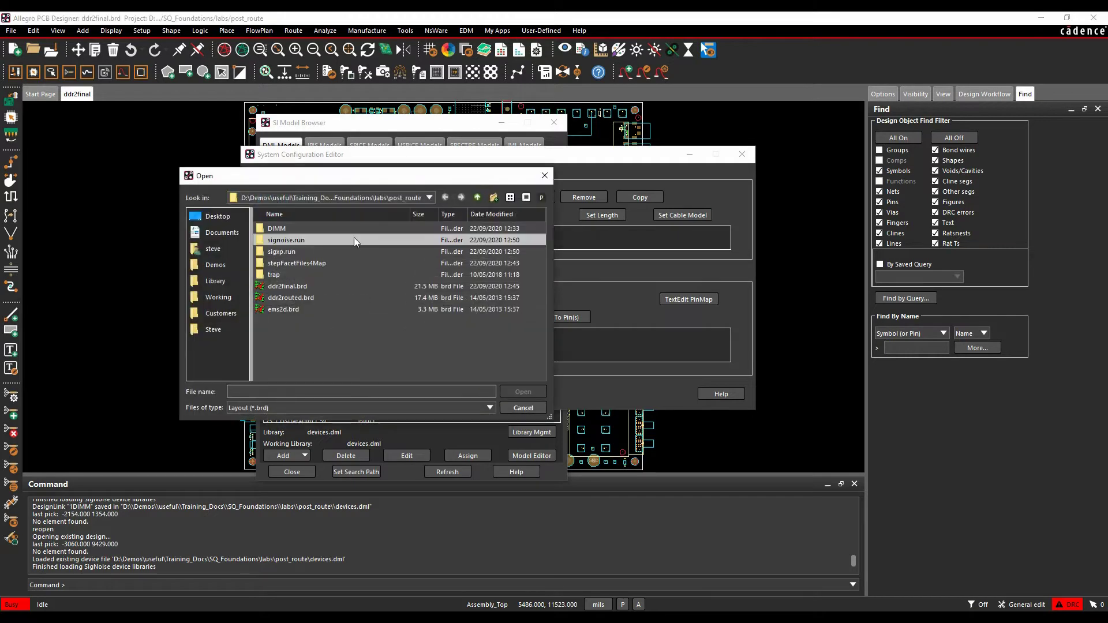
double_click(302, 228)
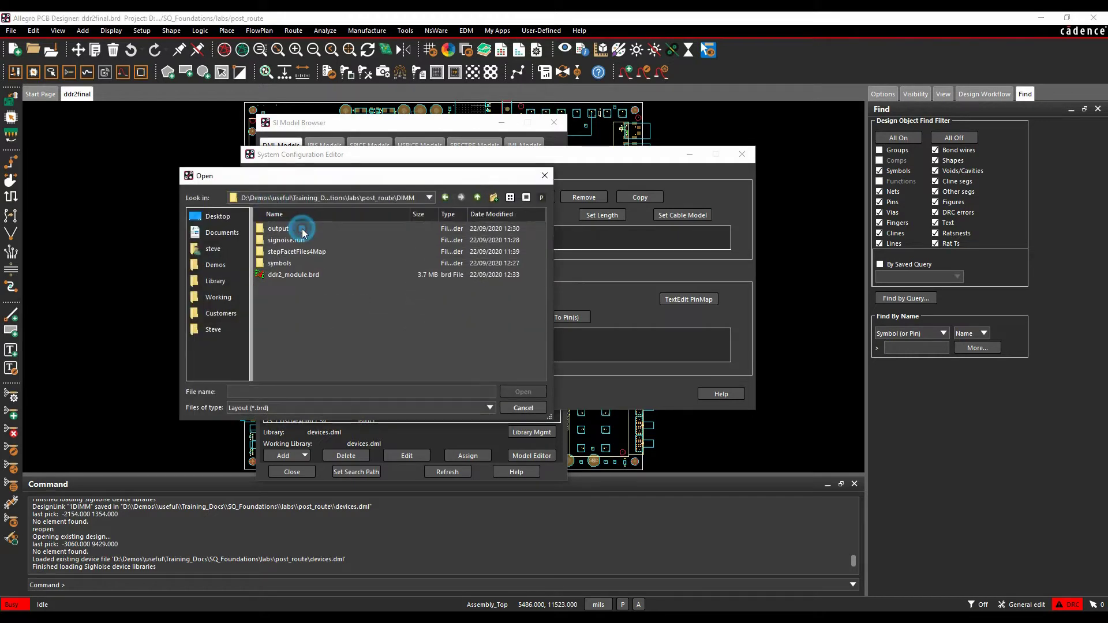
double_click(293, 275)
left_click(305, 282)
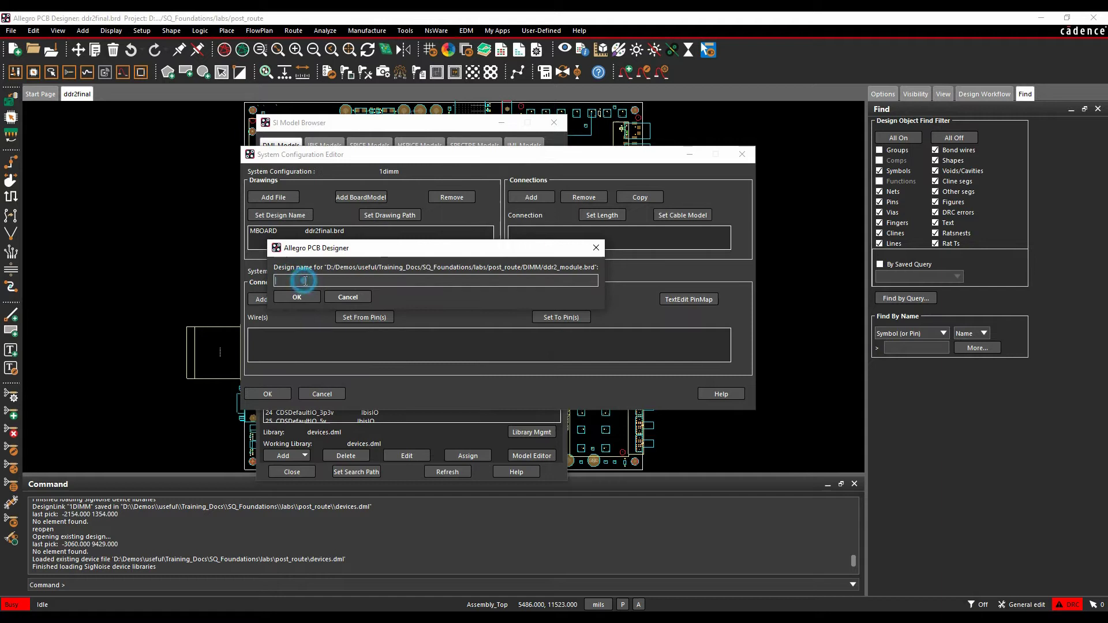
type("DIMM")
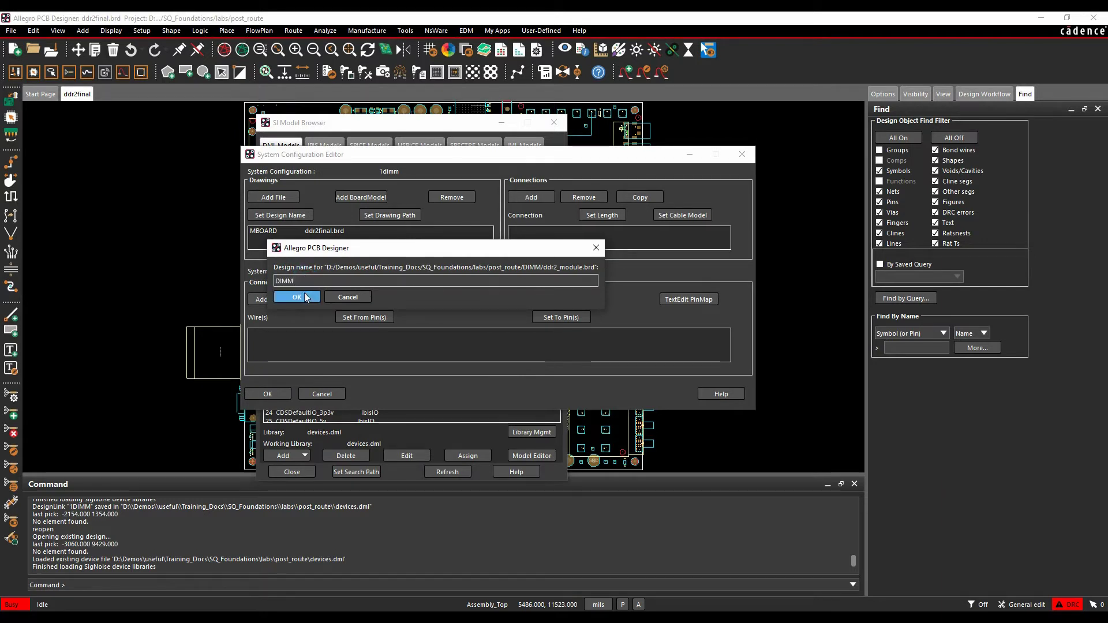
left_click(300, 297)
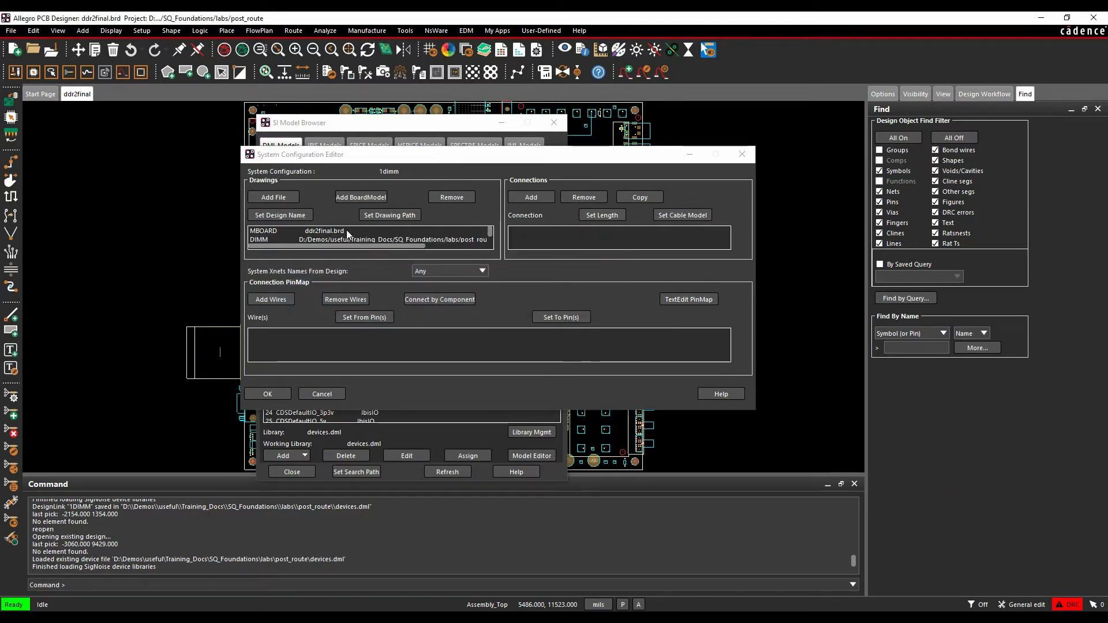
left_click(336, 240)
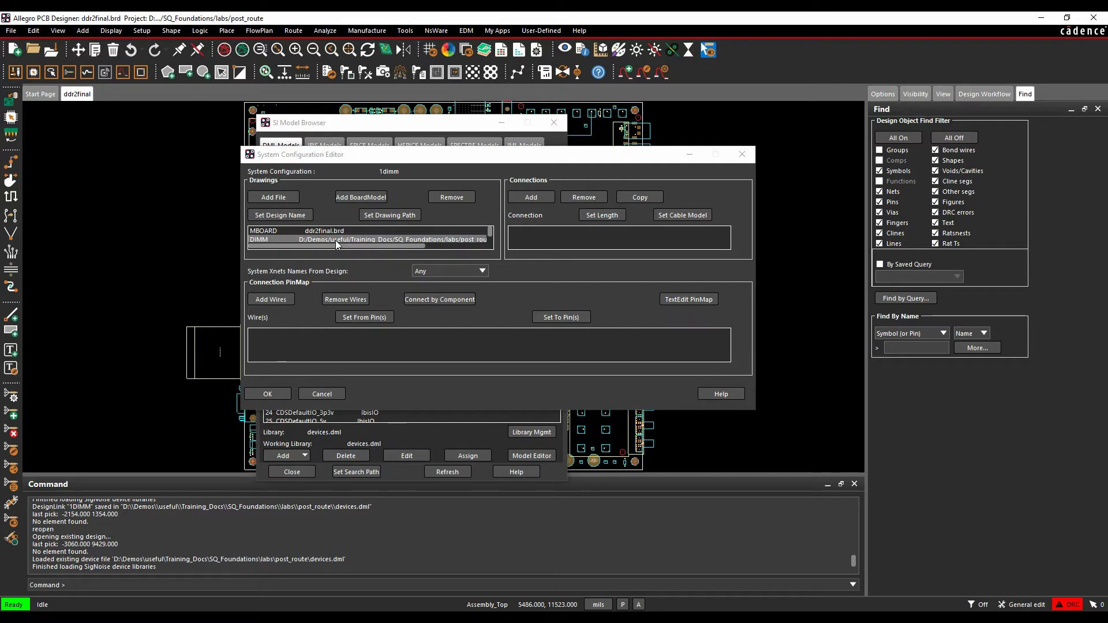
Add the DIMM1 connection with a length of 0 METER, then reselect the drawing entries
left_click(530, 199)
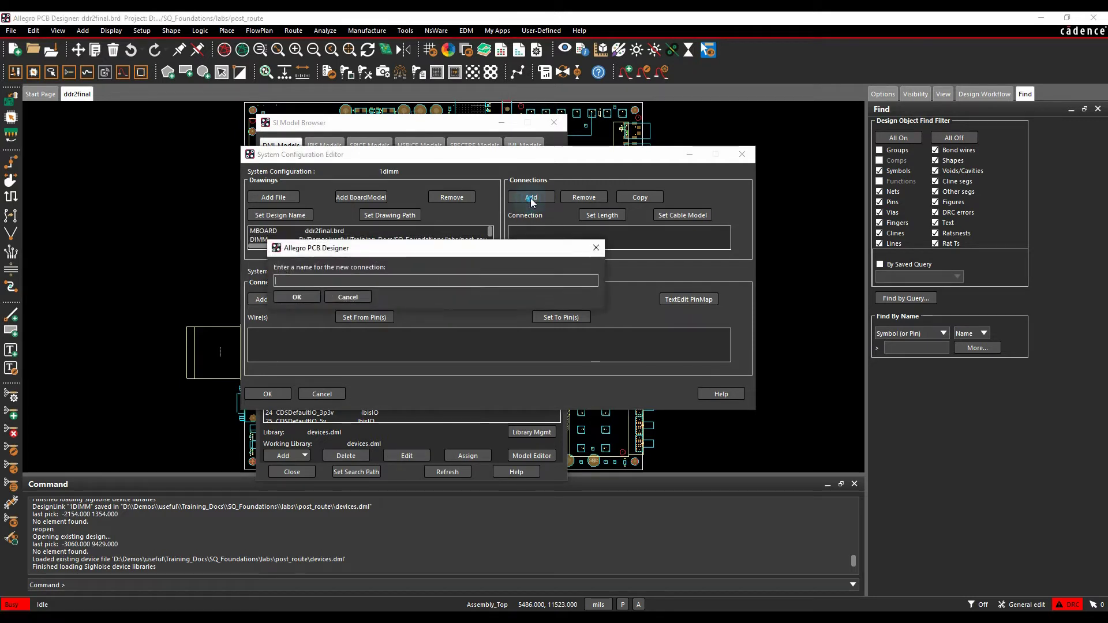
type("DIMM1")
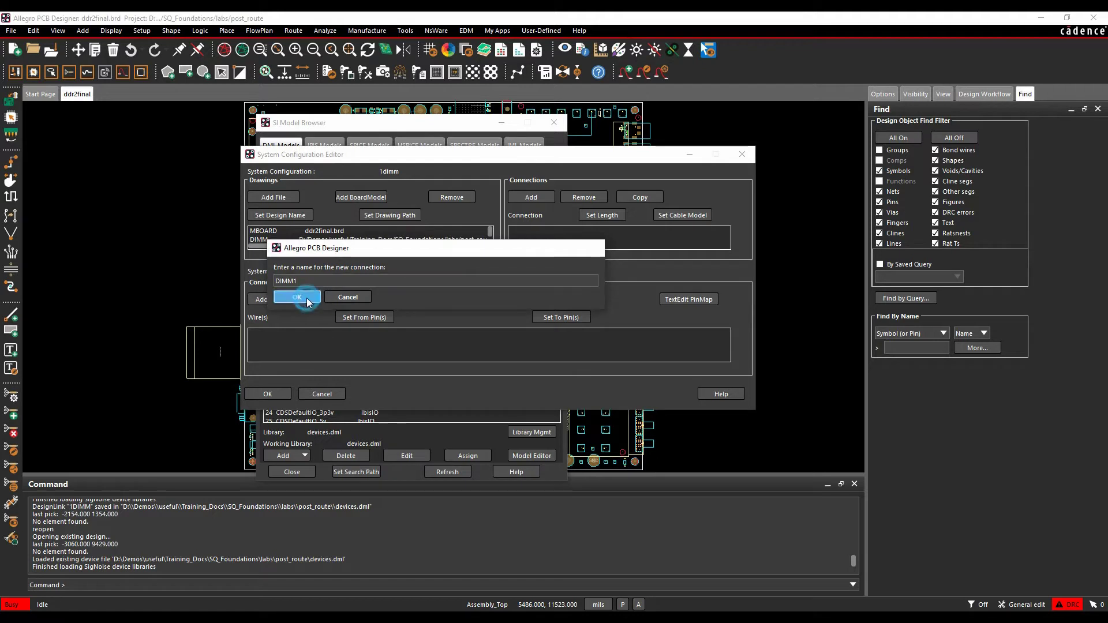
left_click(299, 298)
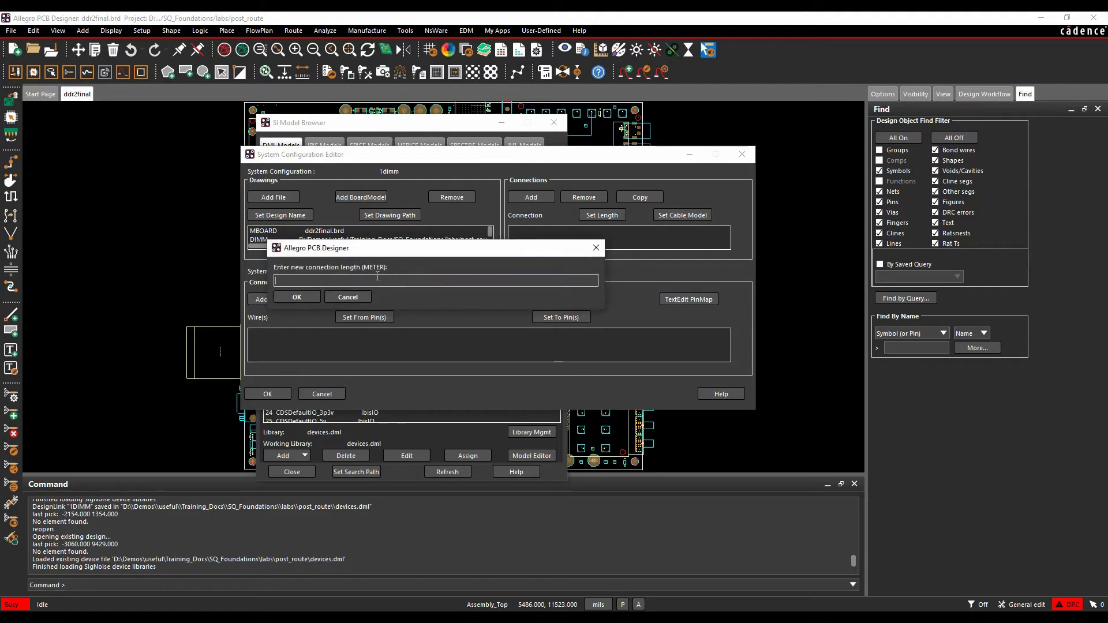
left_click(310, 297)
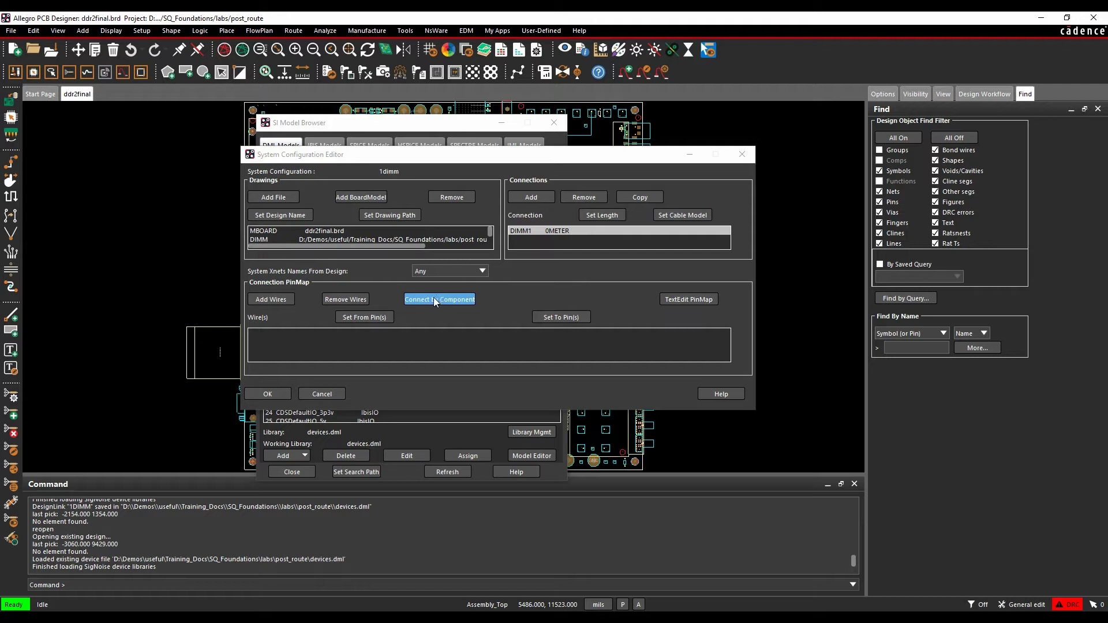
left_click(364, 240)
left_click(281, 230)
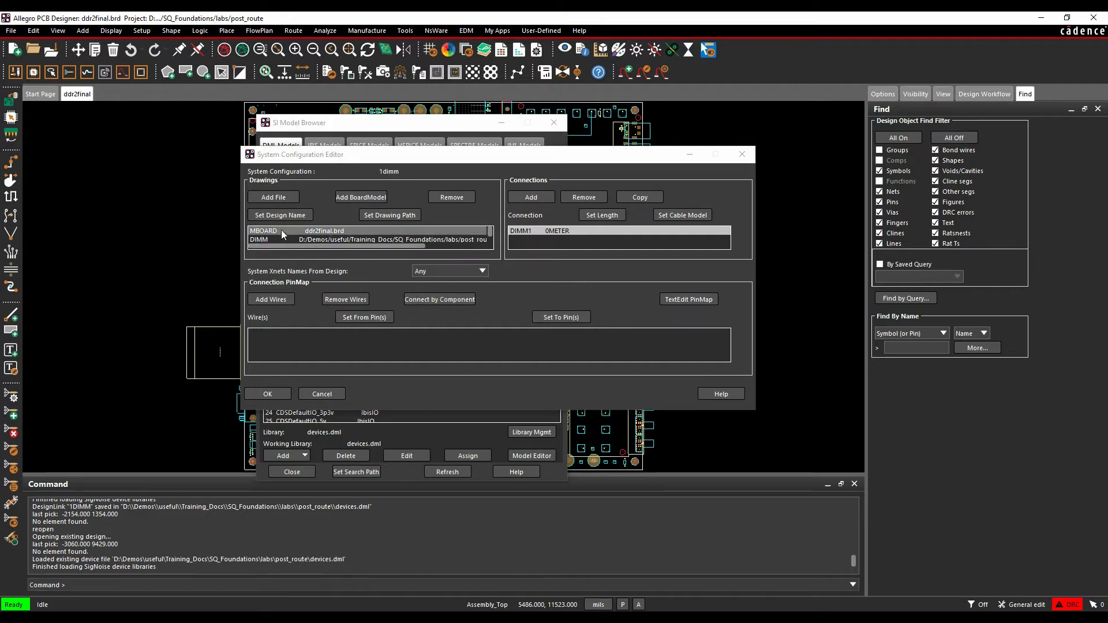
left_click(317, 241)
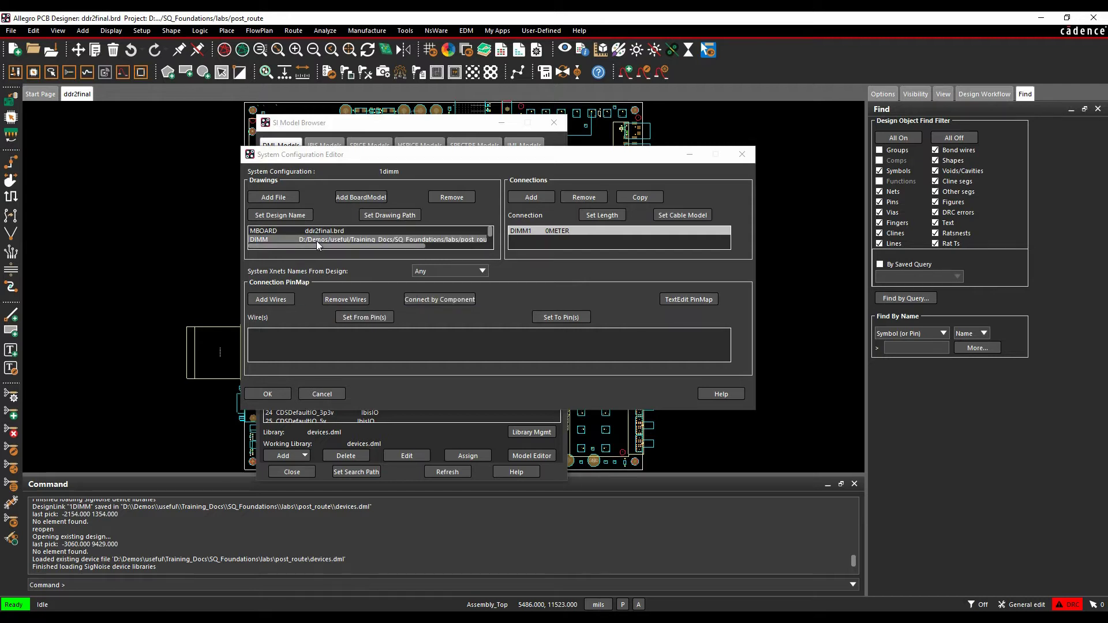
In Connect by Component, set MBOARD component XU2 as the source
left_click(449, 301)
left_click(448, 314)
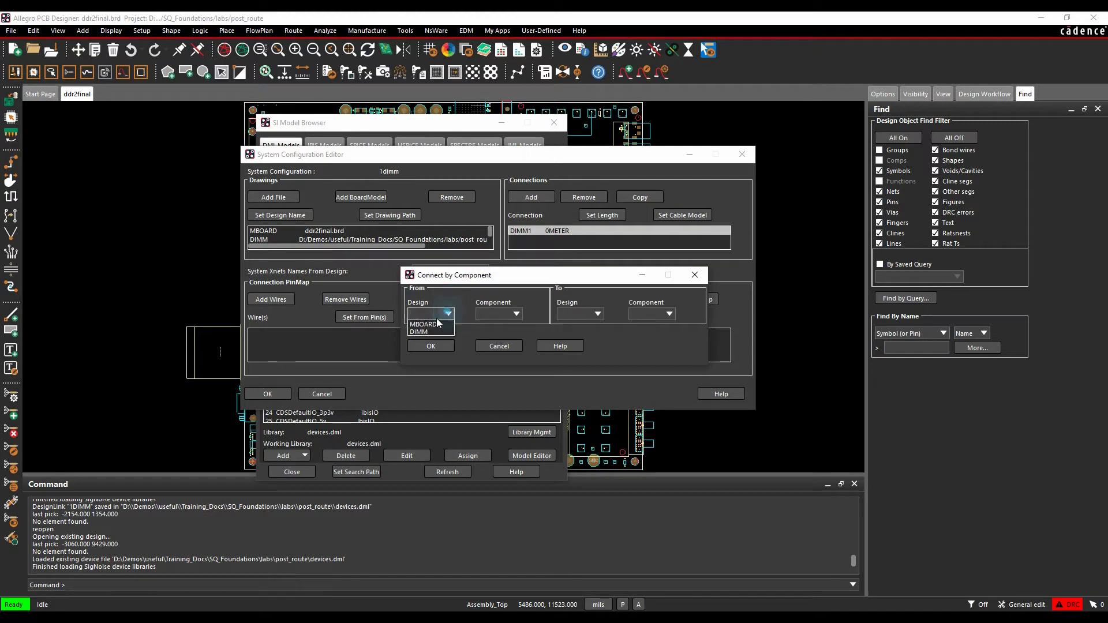
left_click(427, 324)
left_click(515, 314)
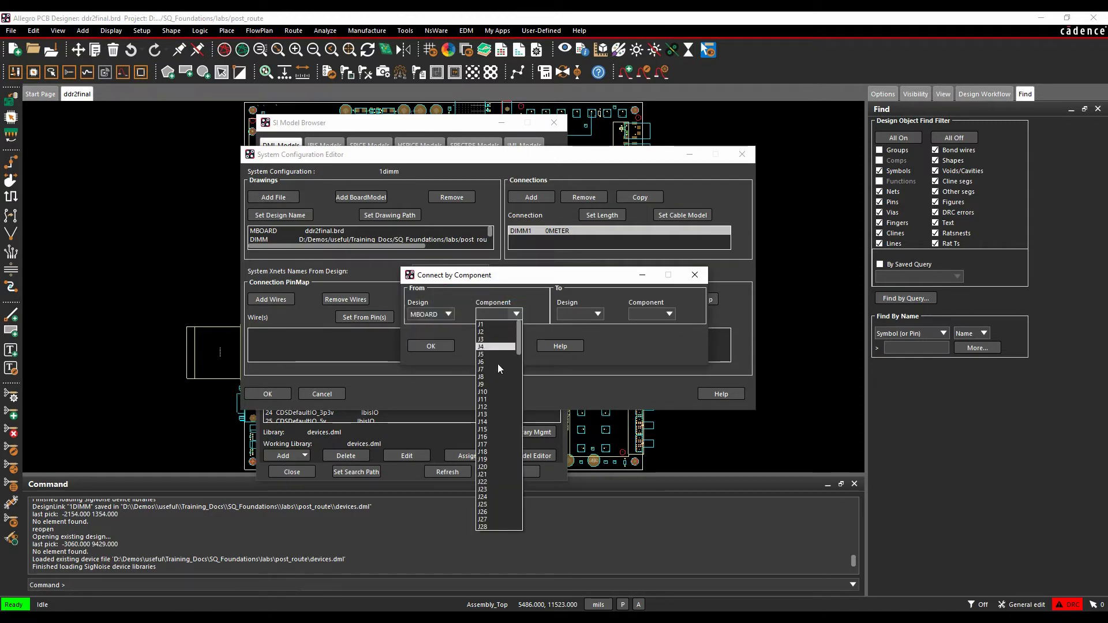
left_click_drag(521, 338, 522, 534)
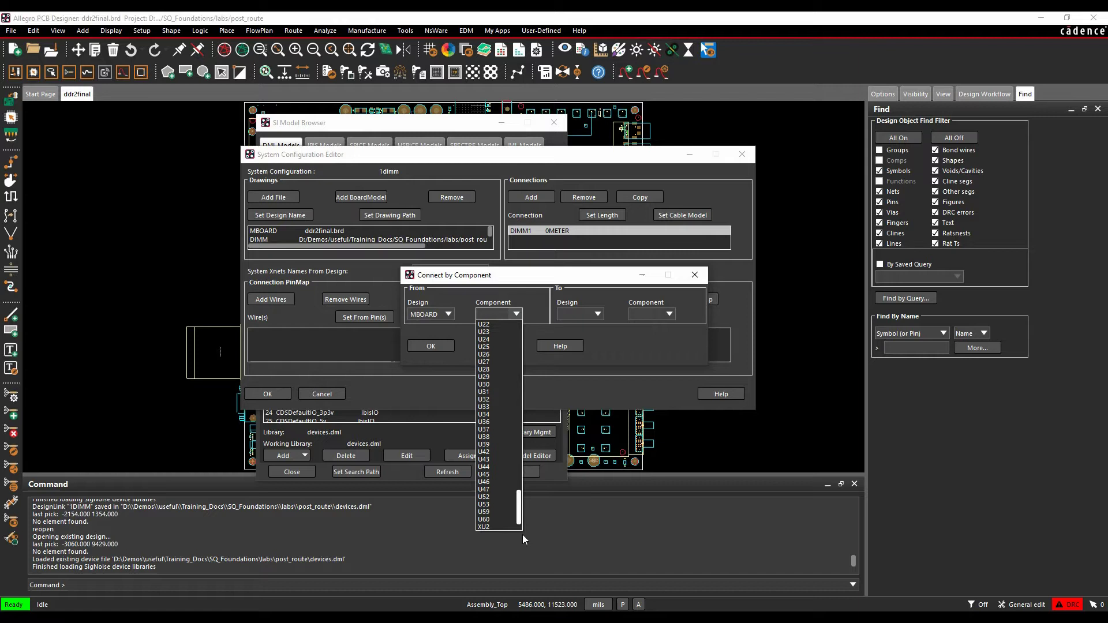
left_click(485, 527)
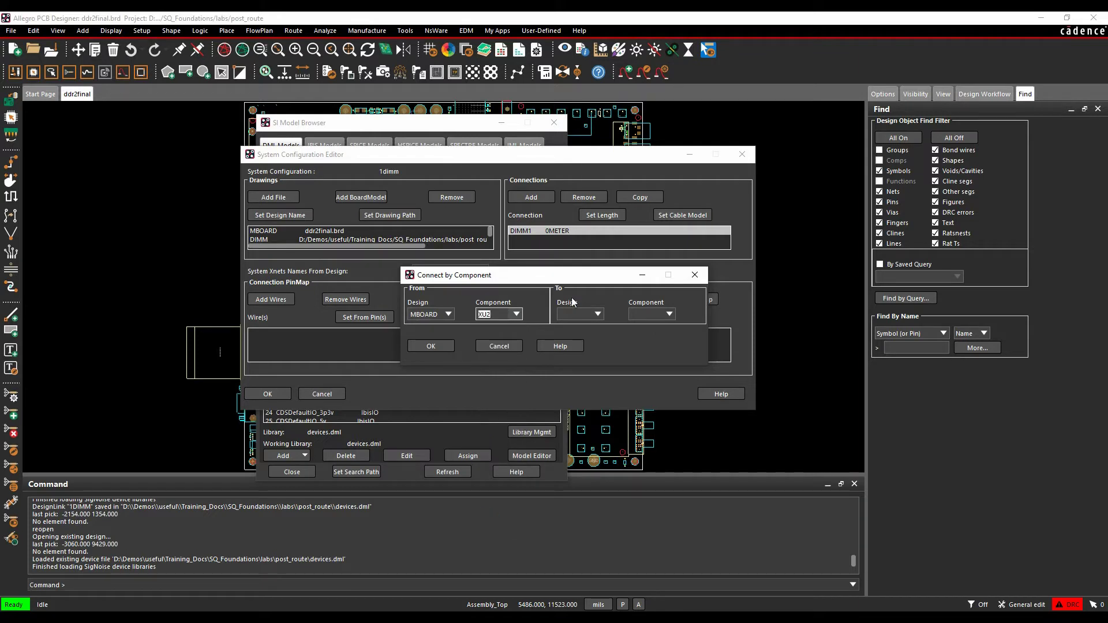
Set DIMM component J1 as the target, connect all pins, and view the pin map as text
left_click(596, 315)
left_click(573, 332)
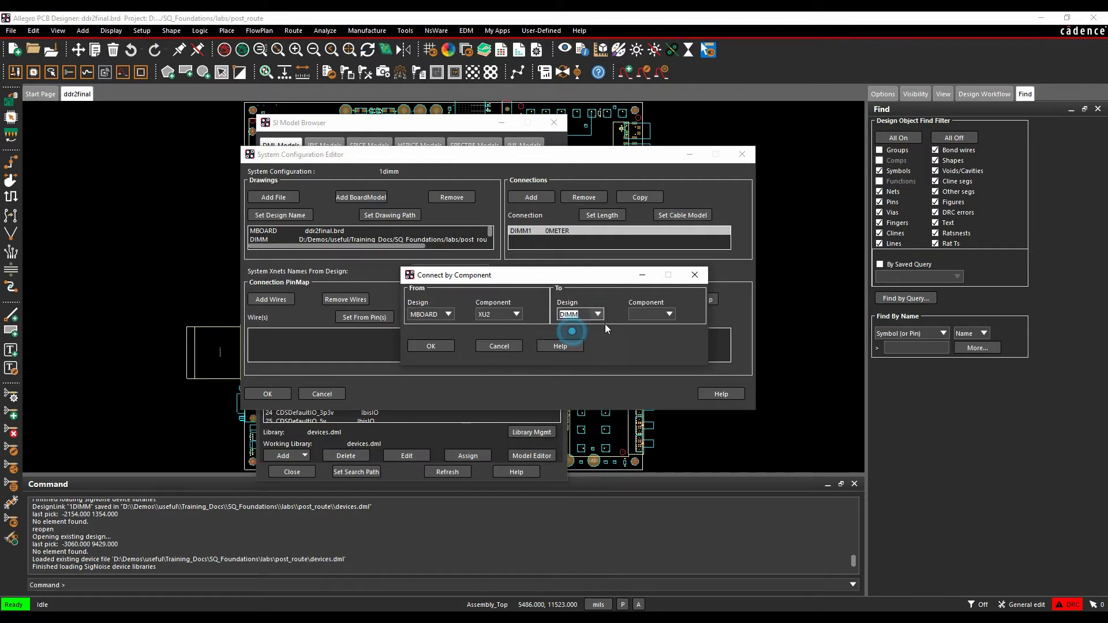
left_click(670, 314)
left_click(642, 324)
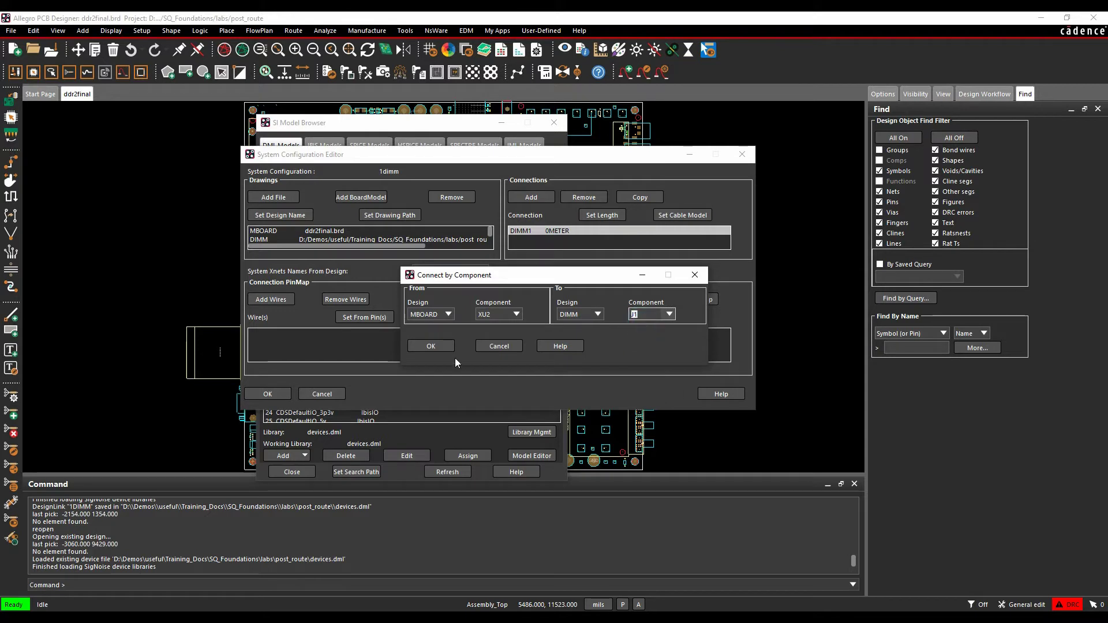
left_click(430, 347)
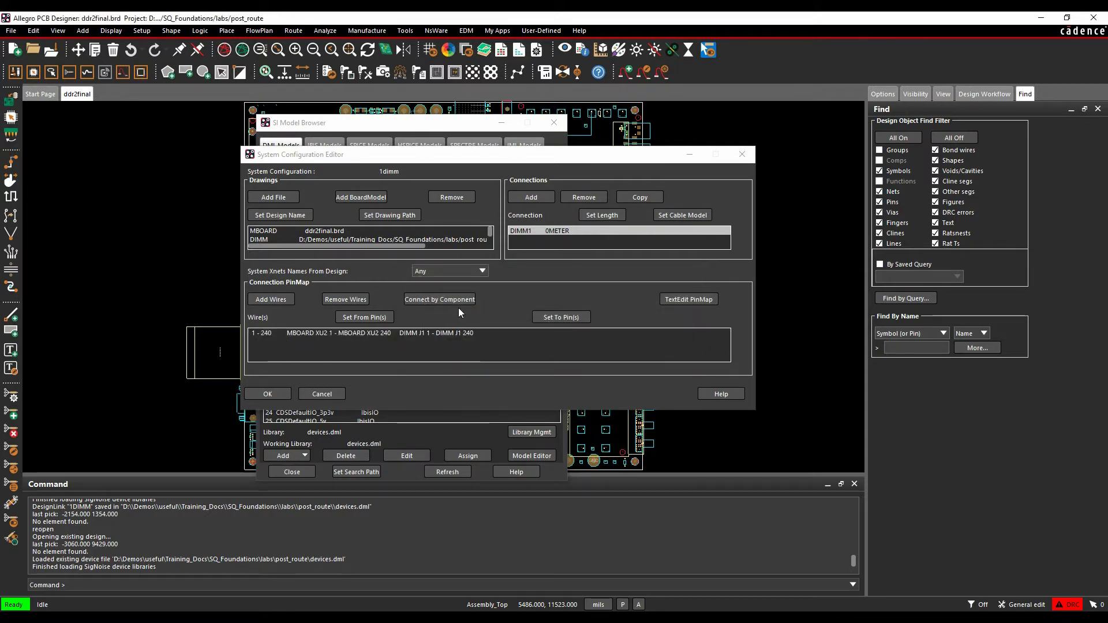
left_click(686, 300)
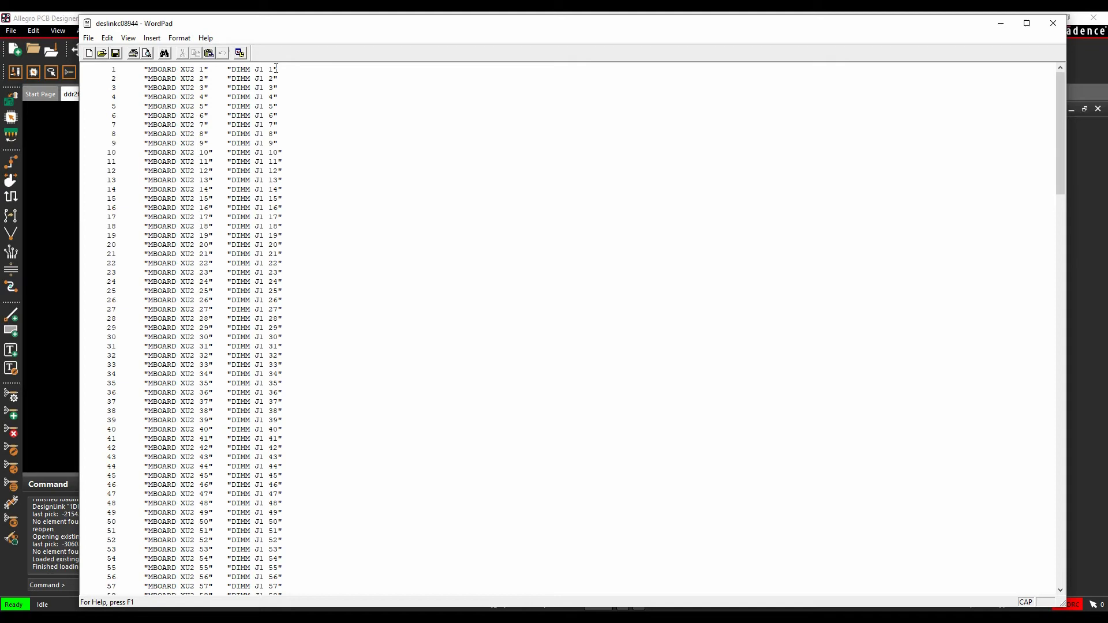
Scroll the WordPad pin map down to line 240, then close WordPad
left_click_drag(1061, 99, 1071, 489)
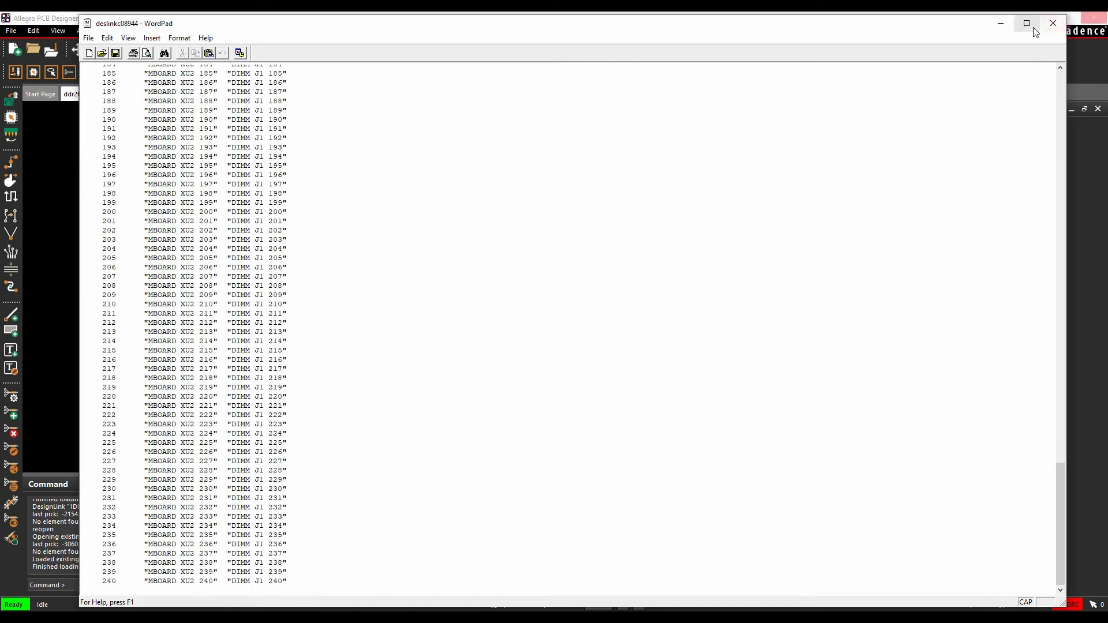
left_click(1054, 24)
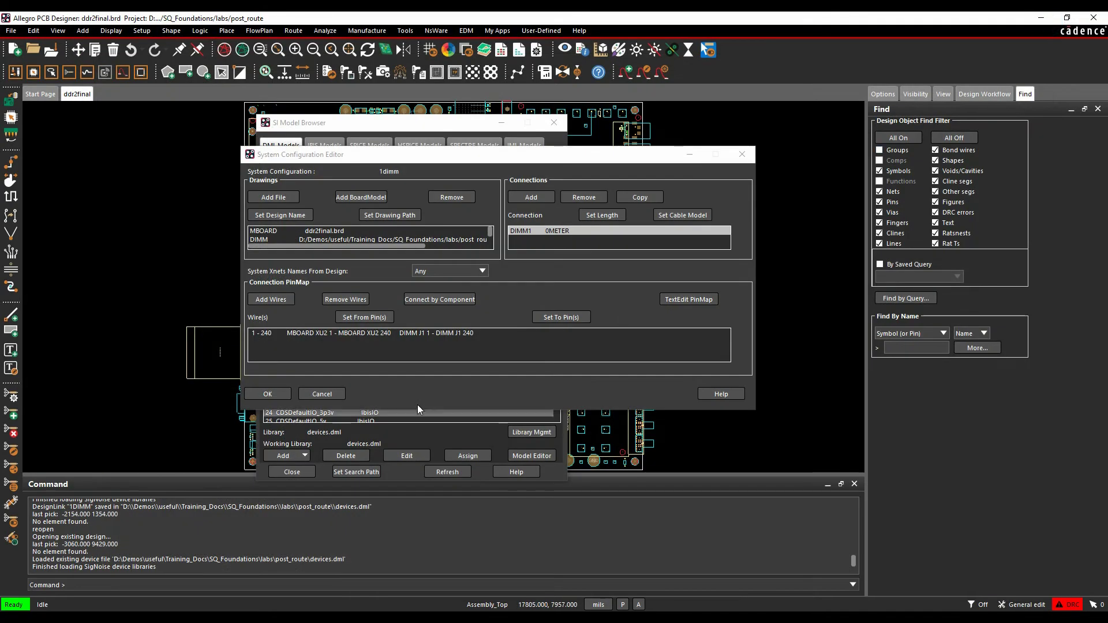
Accept the configuration, close the Model Browser, and initialize signal analysis with 1dimm
left_click(272, 395)
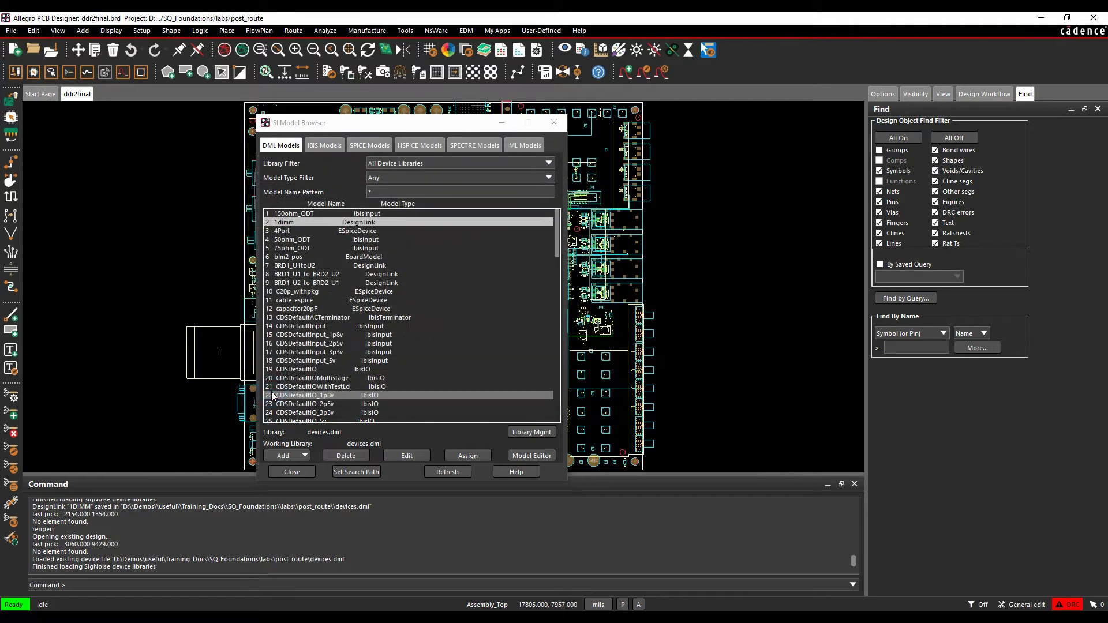
left_click(297, 471)
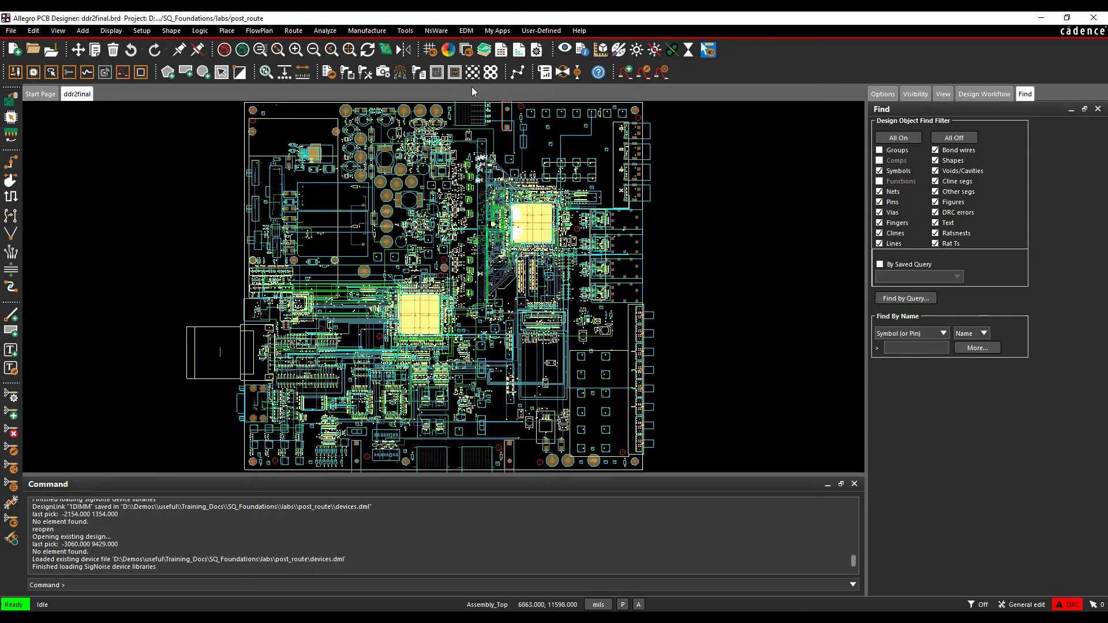
left_click(325, 30)
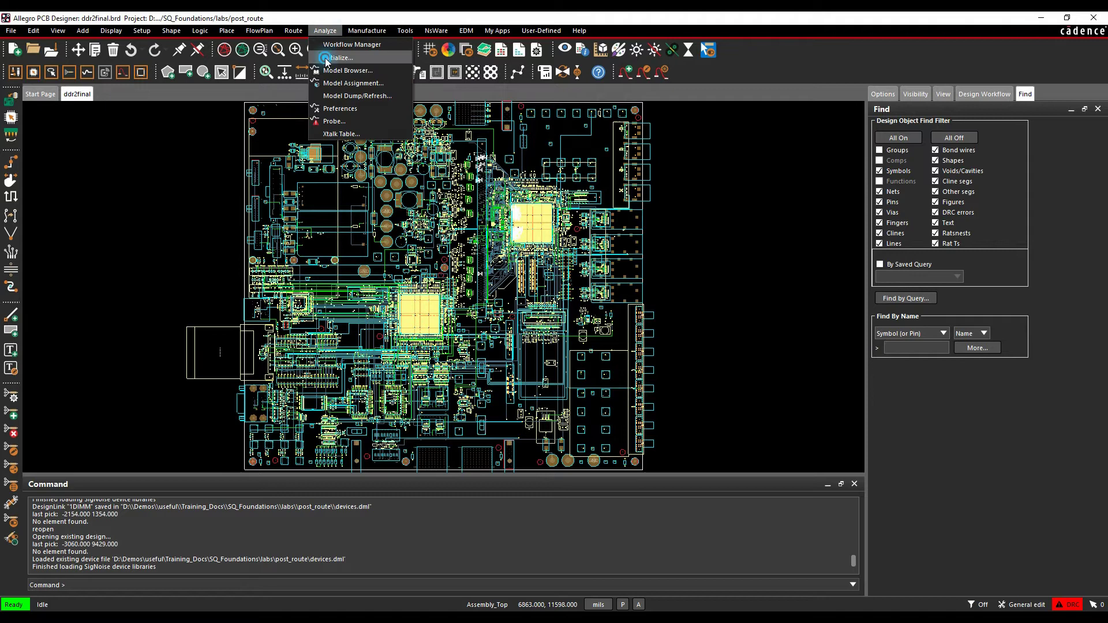
left_click(327, 58)
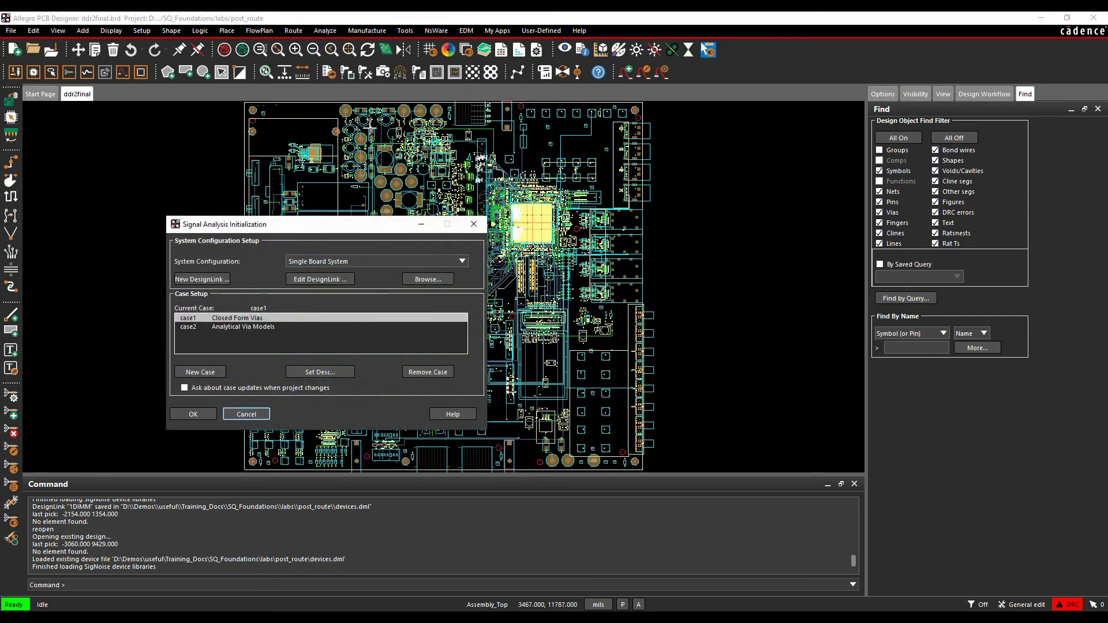
left_click(462, 261)
left_click(373, 279)
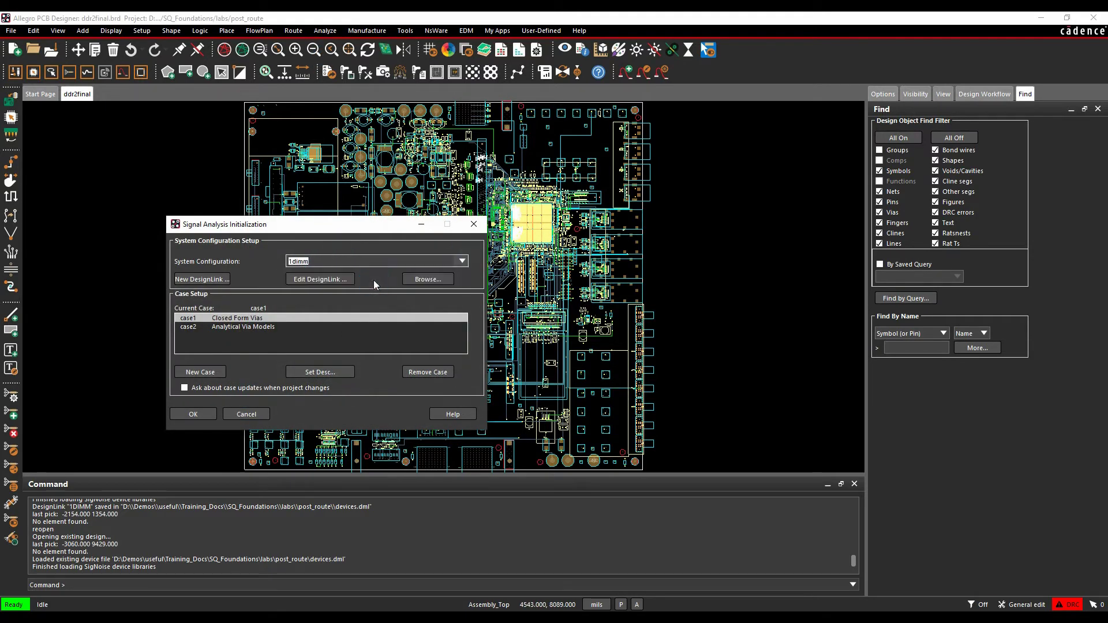
left_click(194, 414)
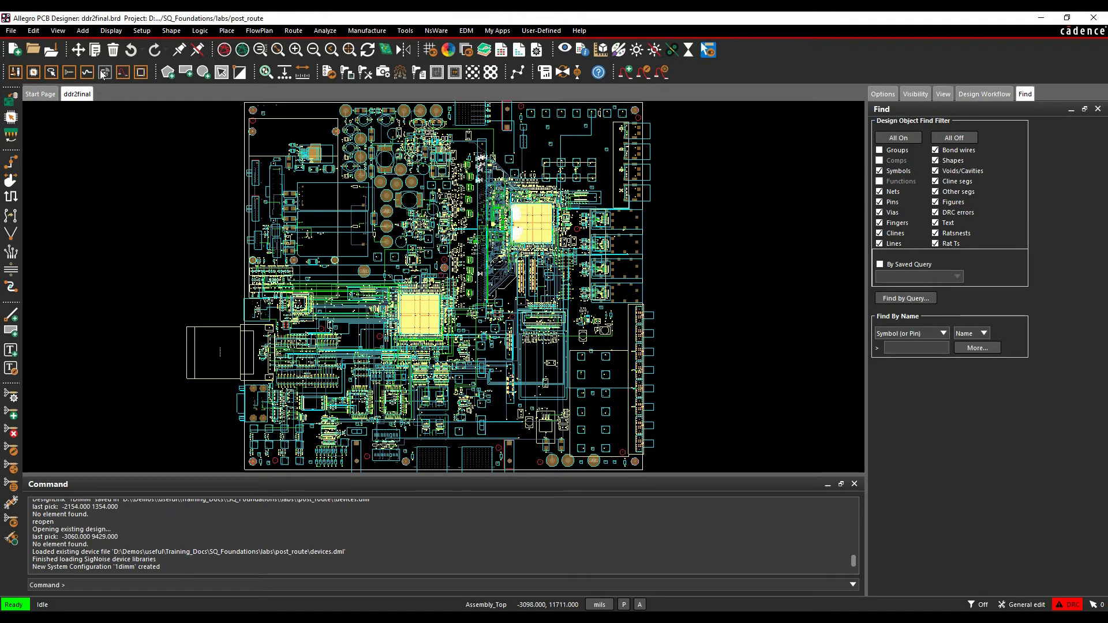
Launch Constraint Manager from the Setup > Constraints menu
left_click(139, 32)
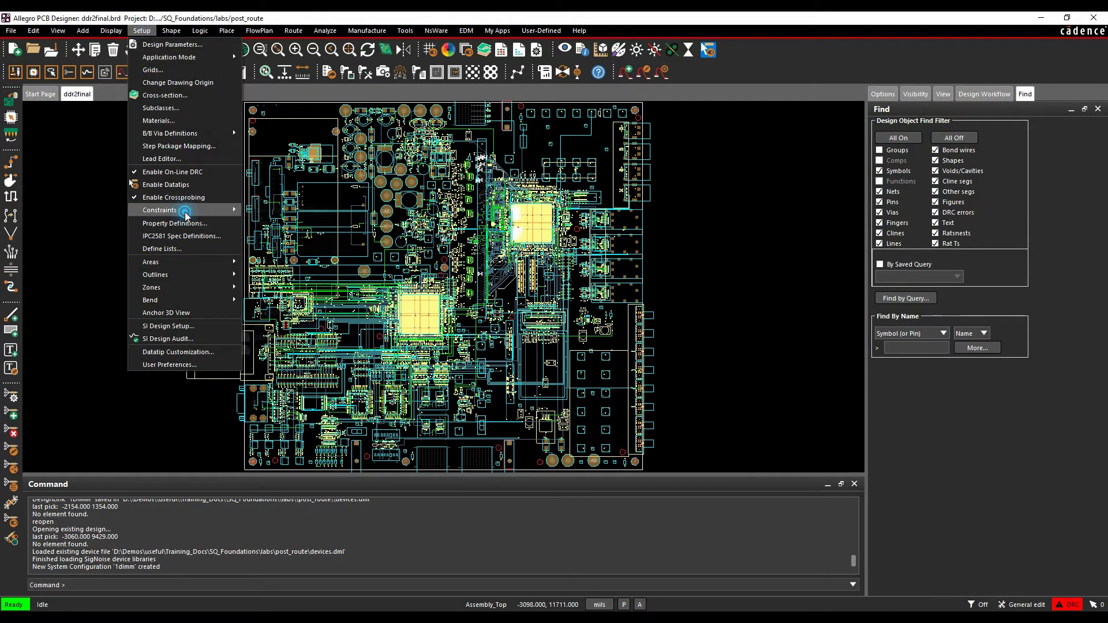
mouse_move(190, 210)
left_click(284, 349)
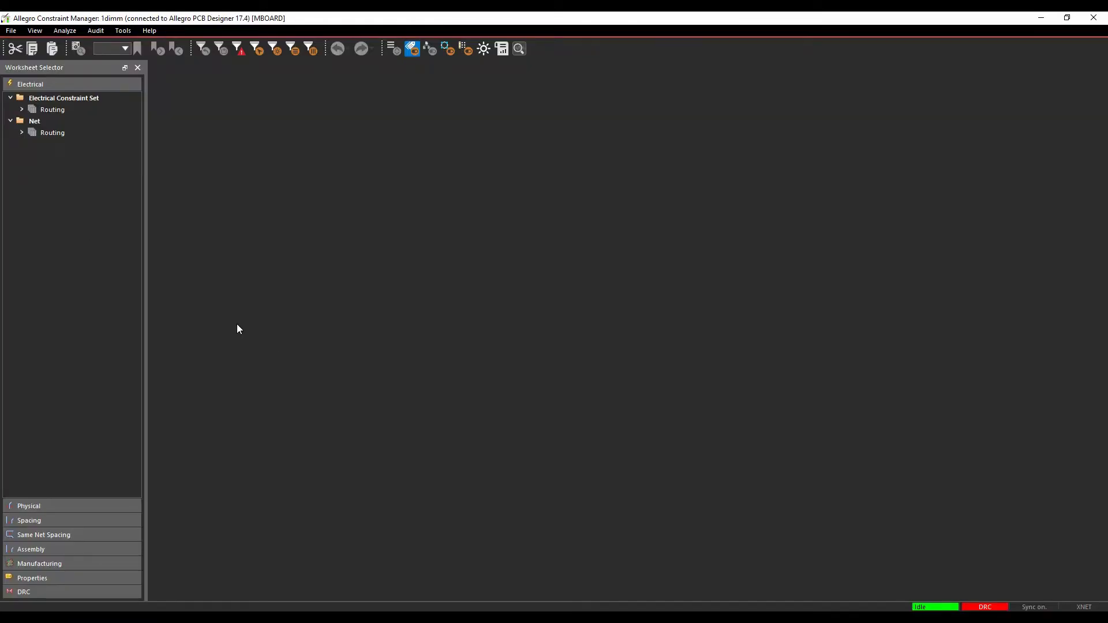
Open the Net > Routing Relative Propagation Delay worksheet and view DIMM, then combined 1dimm nets
left_click(22, 133)
left_click(58, 217)
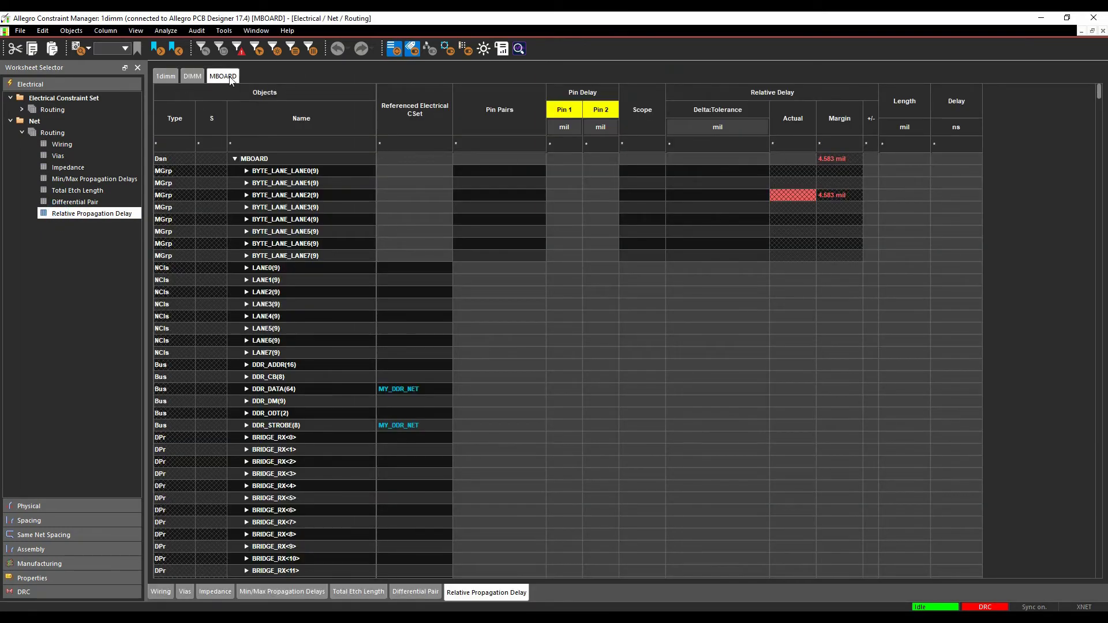
left_click(192, 76)
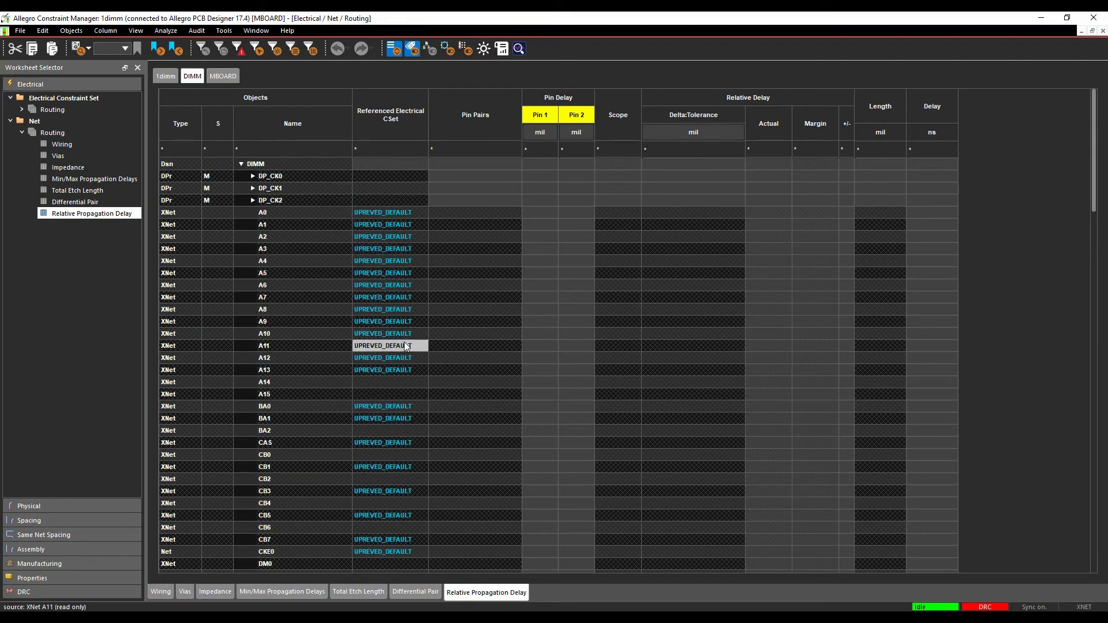
left_click(165, 76)
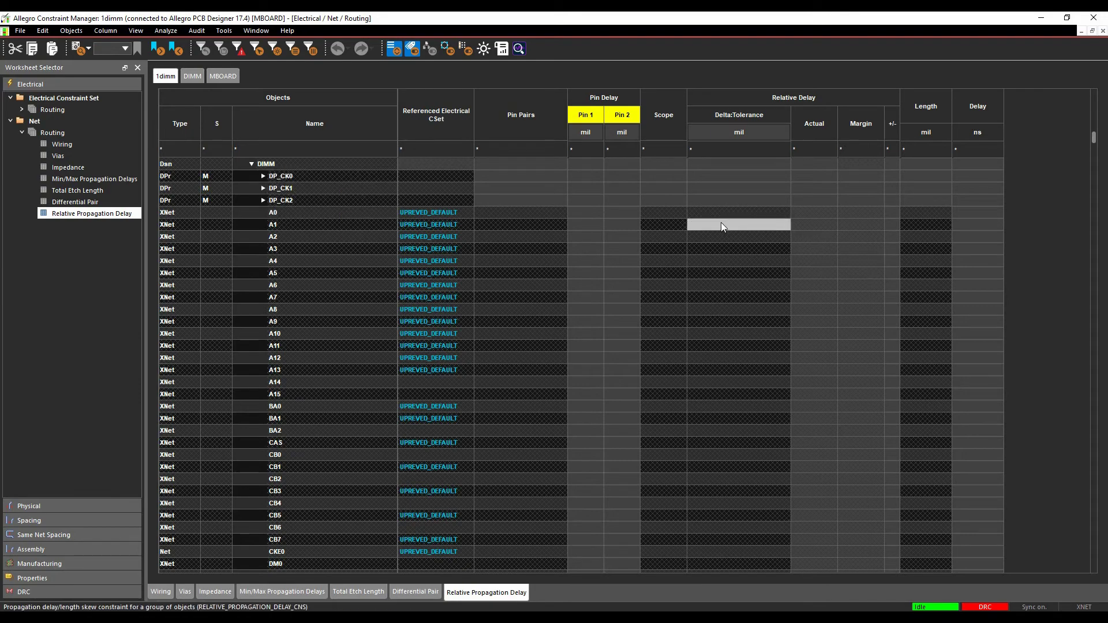
scroll(243, 289, "down", 1)
scroll(244, 288, "up", 8)
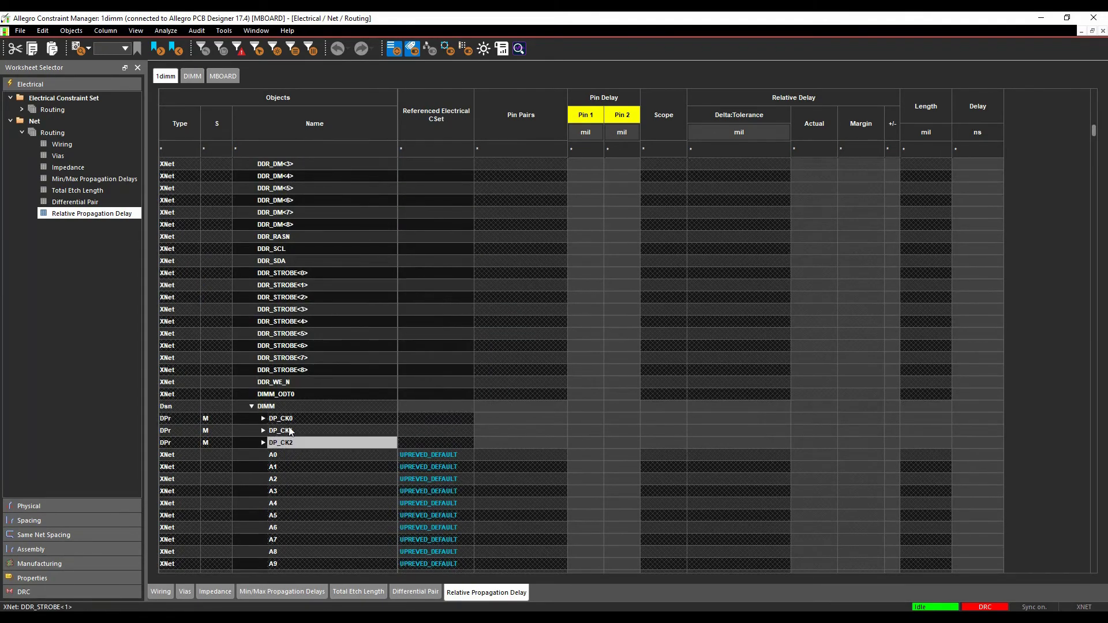
Extract the DDR_STROBE<0> XNet into SigXplorer using the Allegro PCB Designer product
right_click(294, 272)
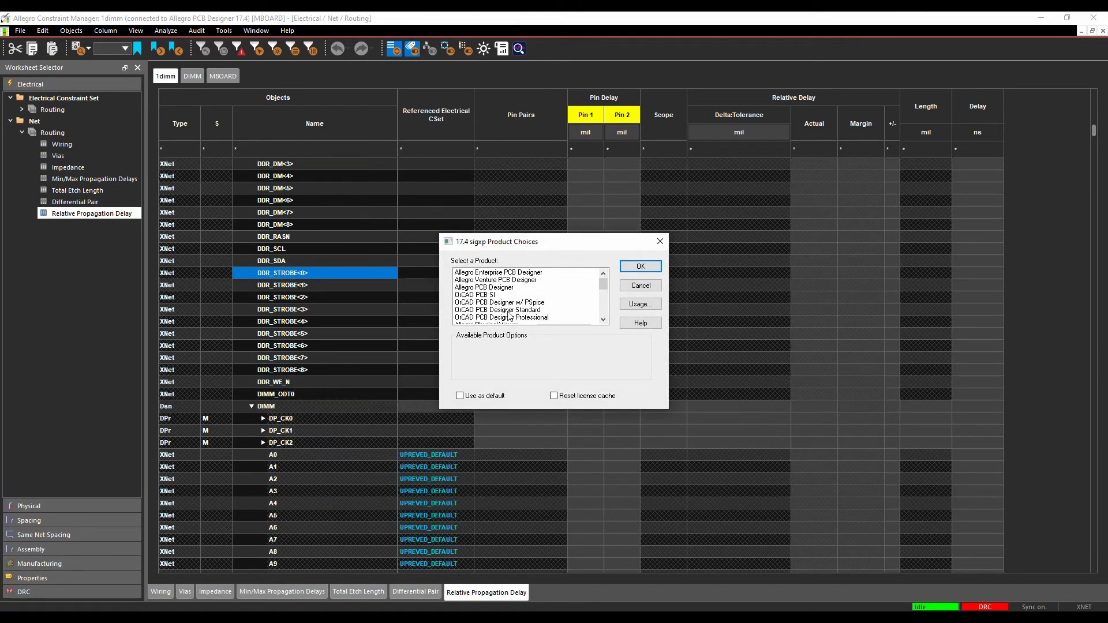
left_click(506, 287)
left_click(642, 267)
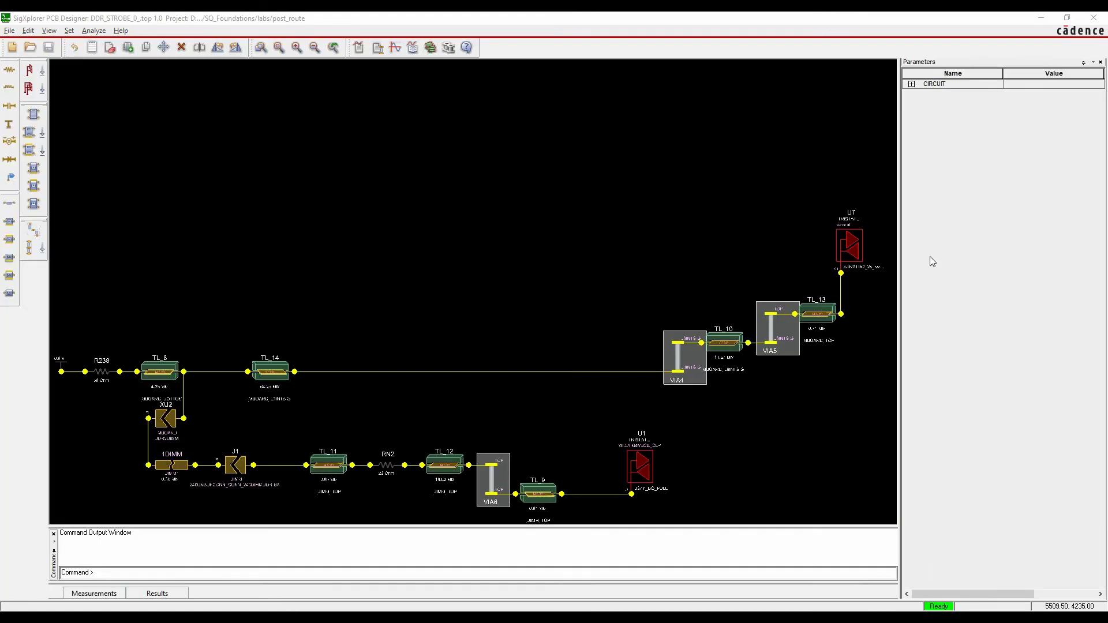
scroll(861, 243, "up", 2)
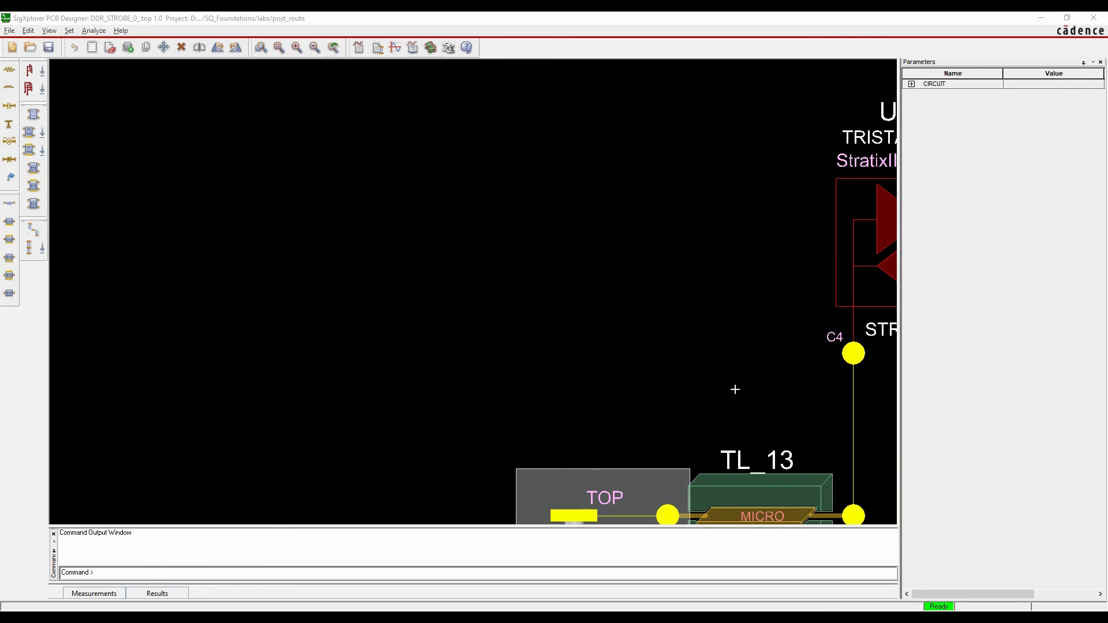
middle_click_drag(621, 310, 470, 309)
middle_click_drag(254, 312, 447, 234)
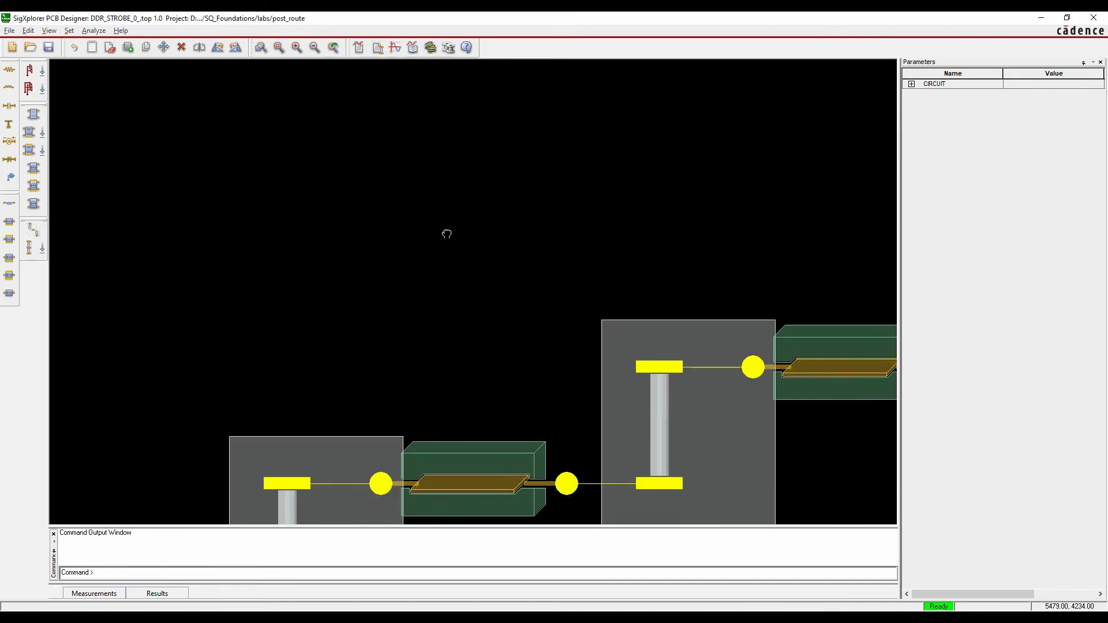
middle_click_drag(203, 258, 698, 248)
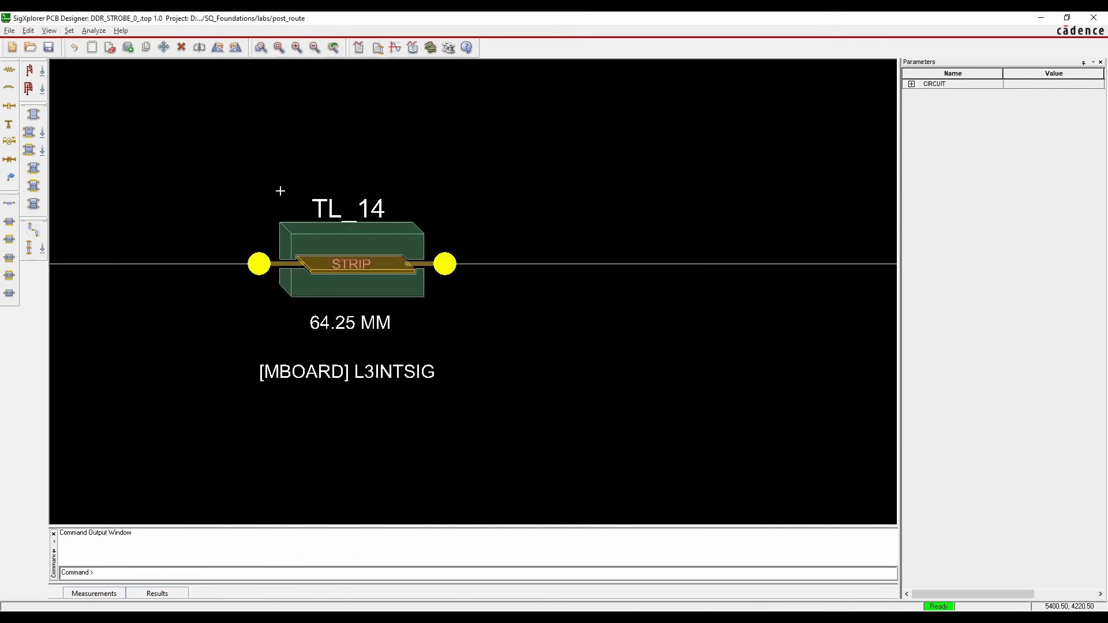
middle_click_drag(280, 191, 719, 192)
middle_click_drag(638, 435, 379, 358)
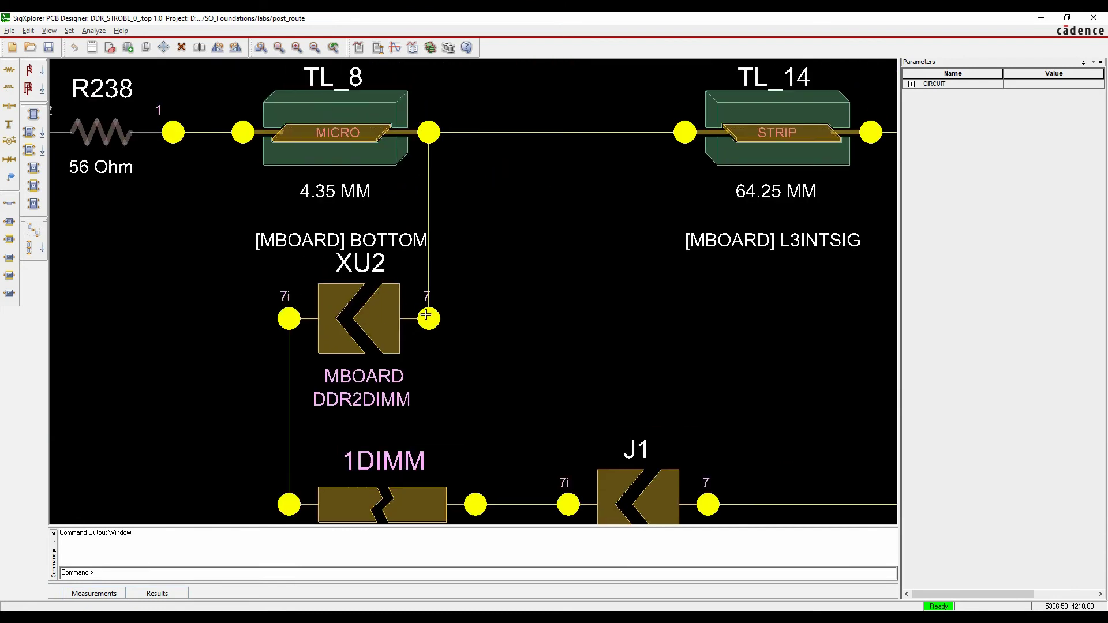
middle_click_drag(364, 381, 458, 349)
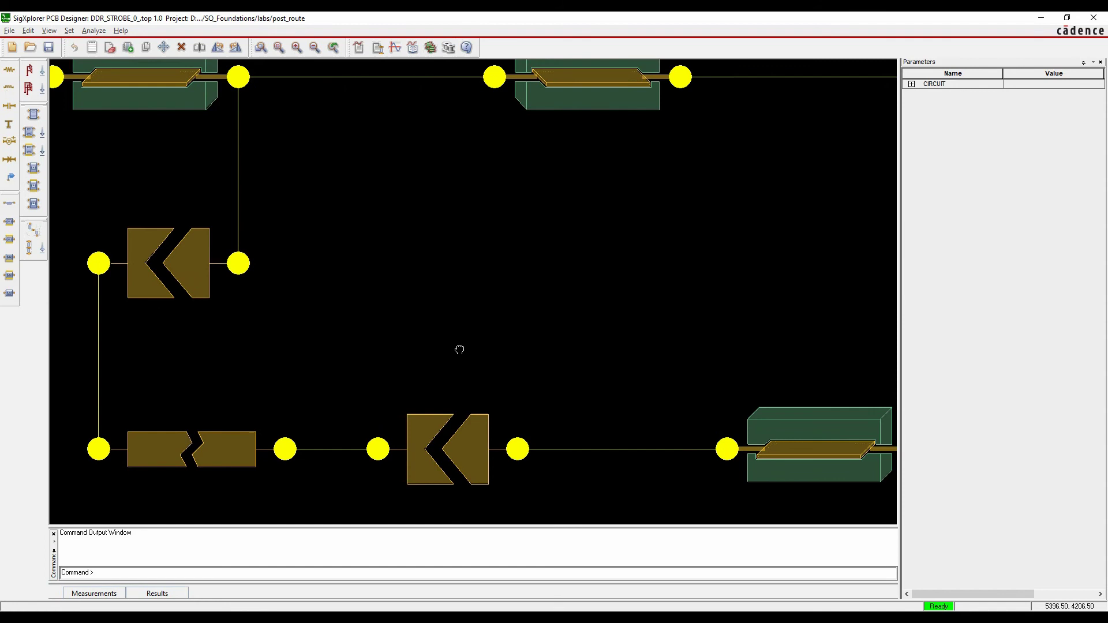
middle_click_drag(645, 398, 420, 370)
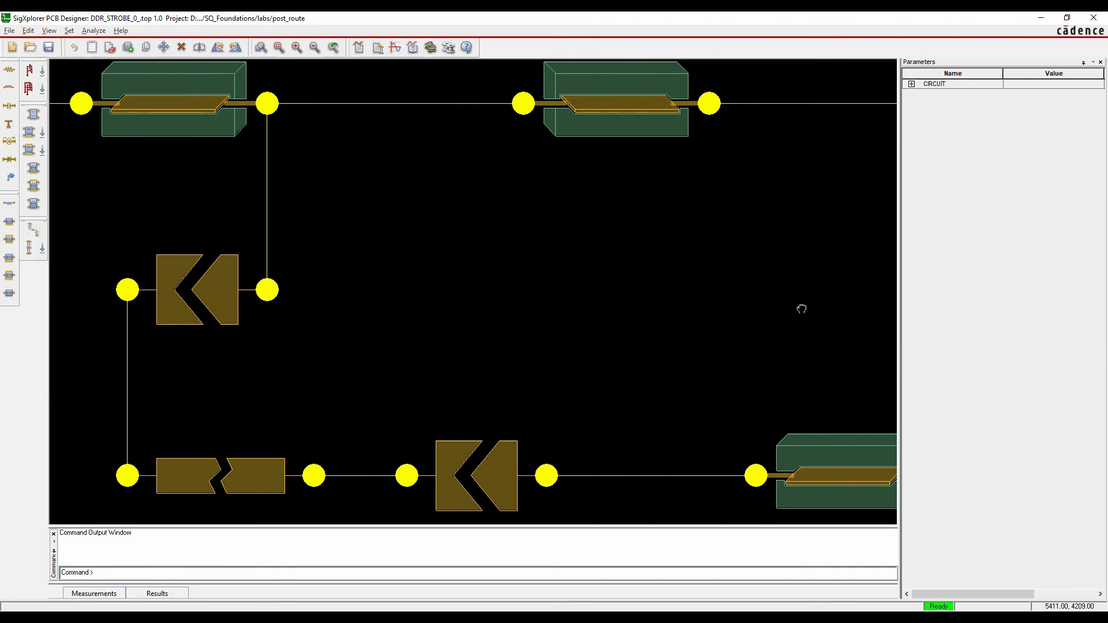
middle_click_drag(799, 310, 392, 217)
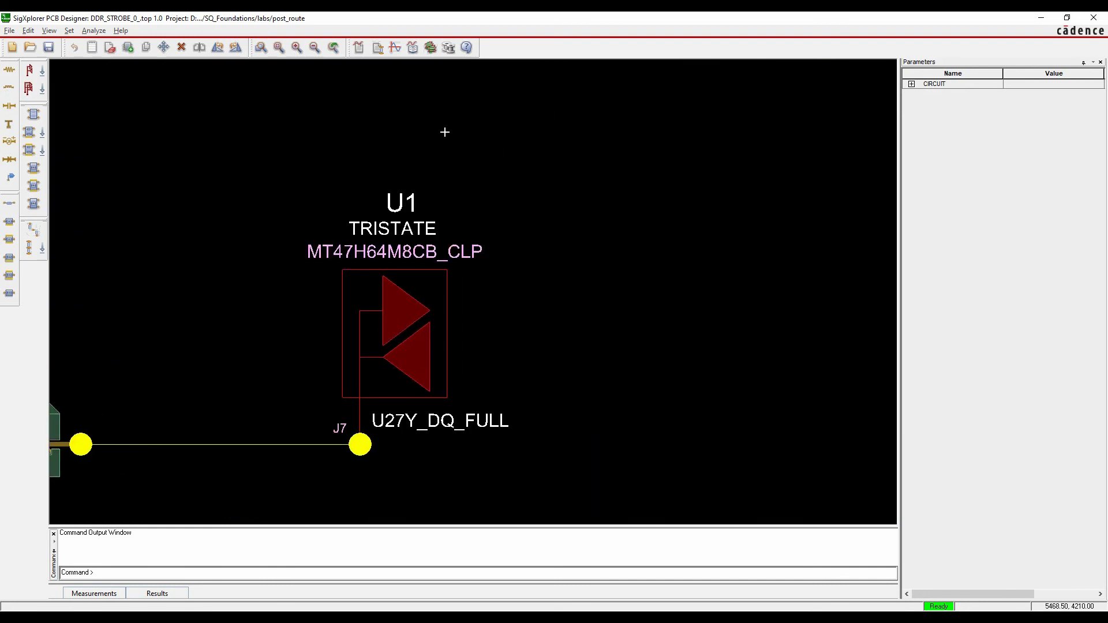